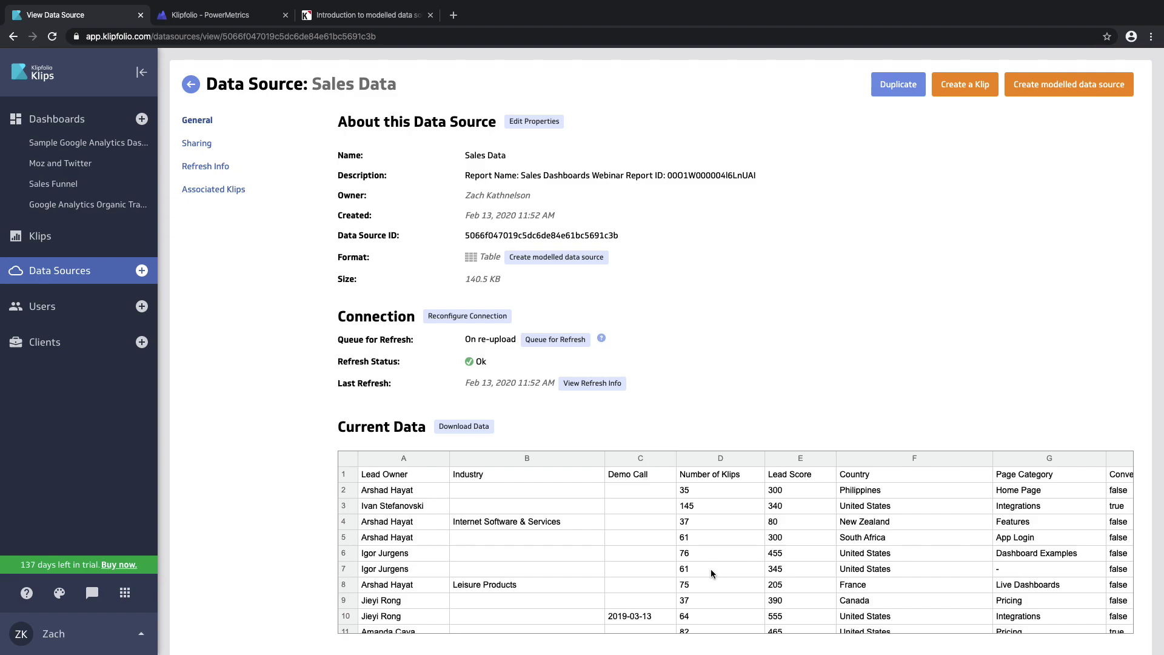
pyautogui.click(577, 261)
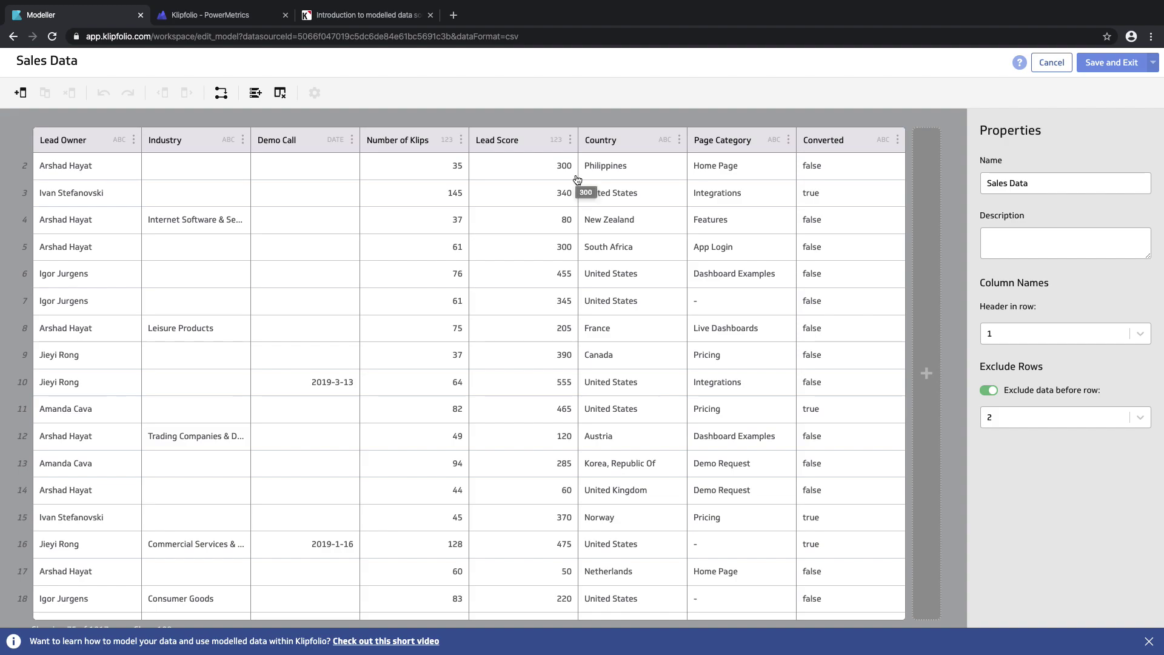
pyautogui.click(570, 140)
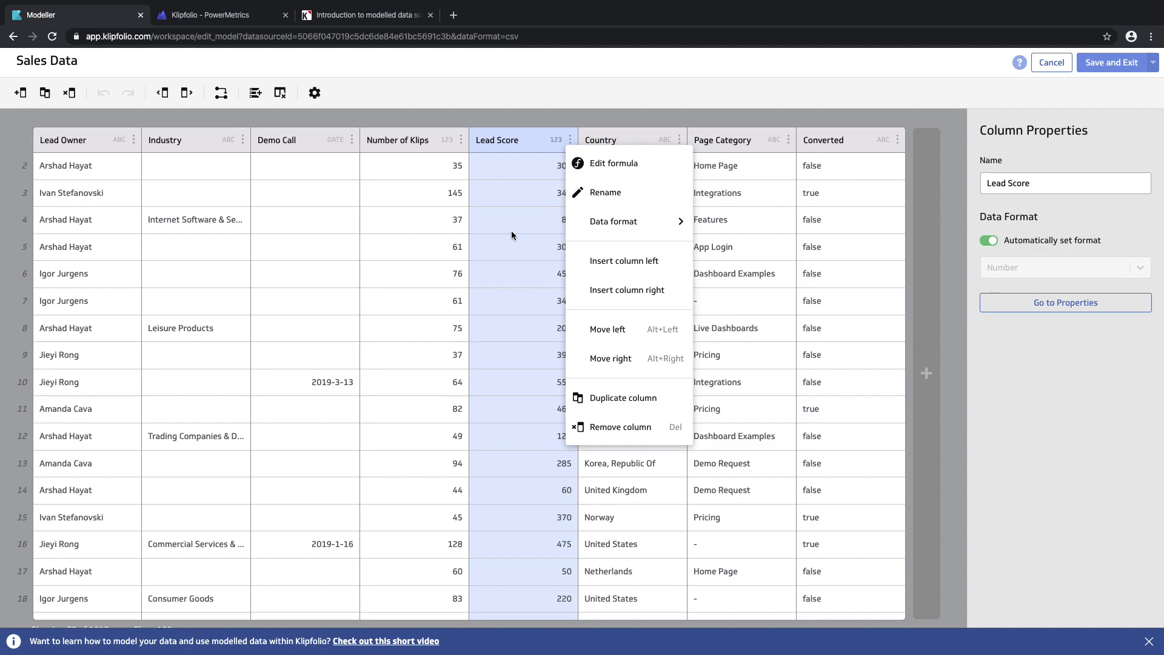
pyautogui.click(490, 115)
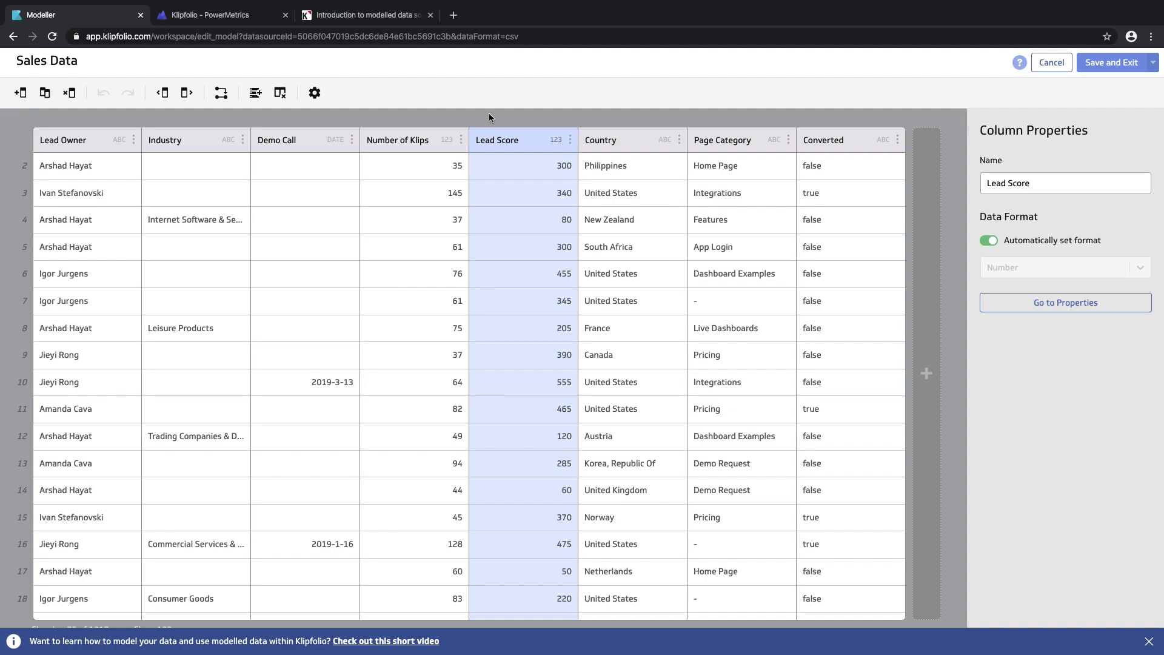
pyautogui.click(1047, 64)
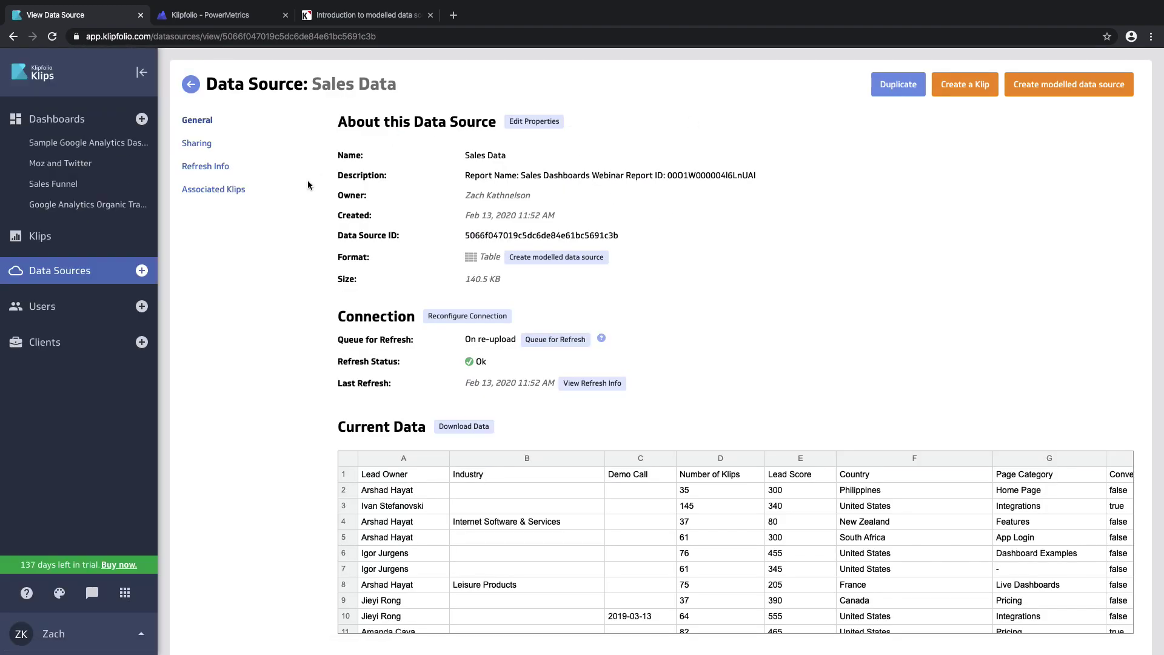
# Create and save a modelled data source from the Sales Data data source, viewing the Country column's formula before saving.
pyautogui.click(50, 281)
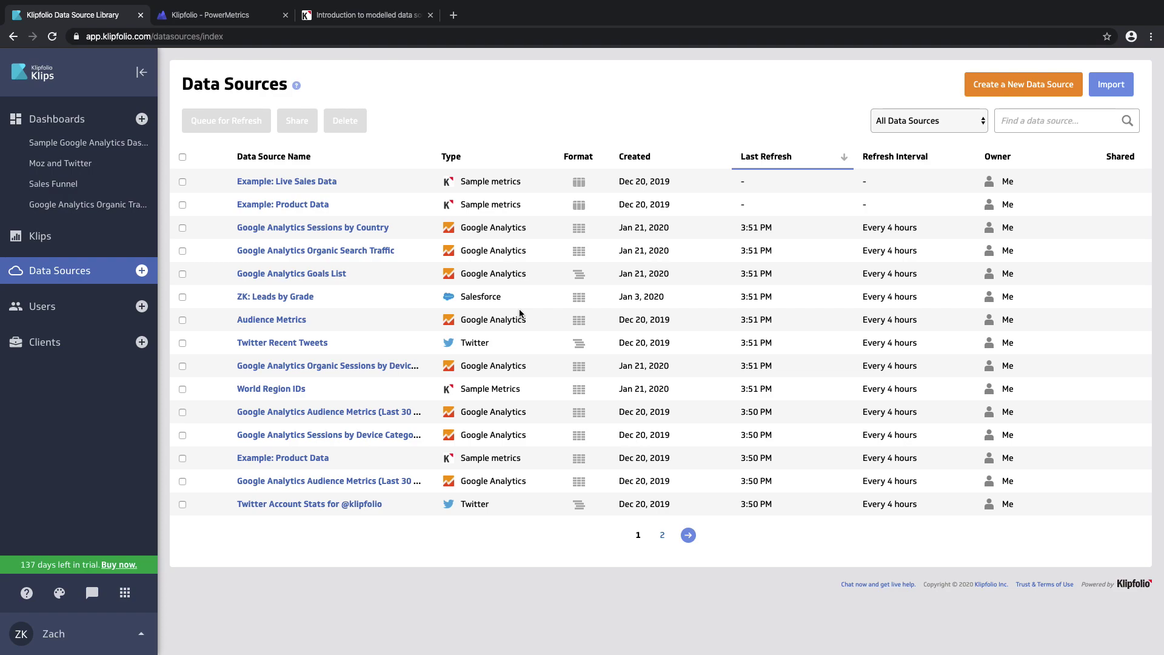
pyautogui.click(270, 296)
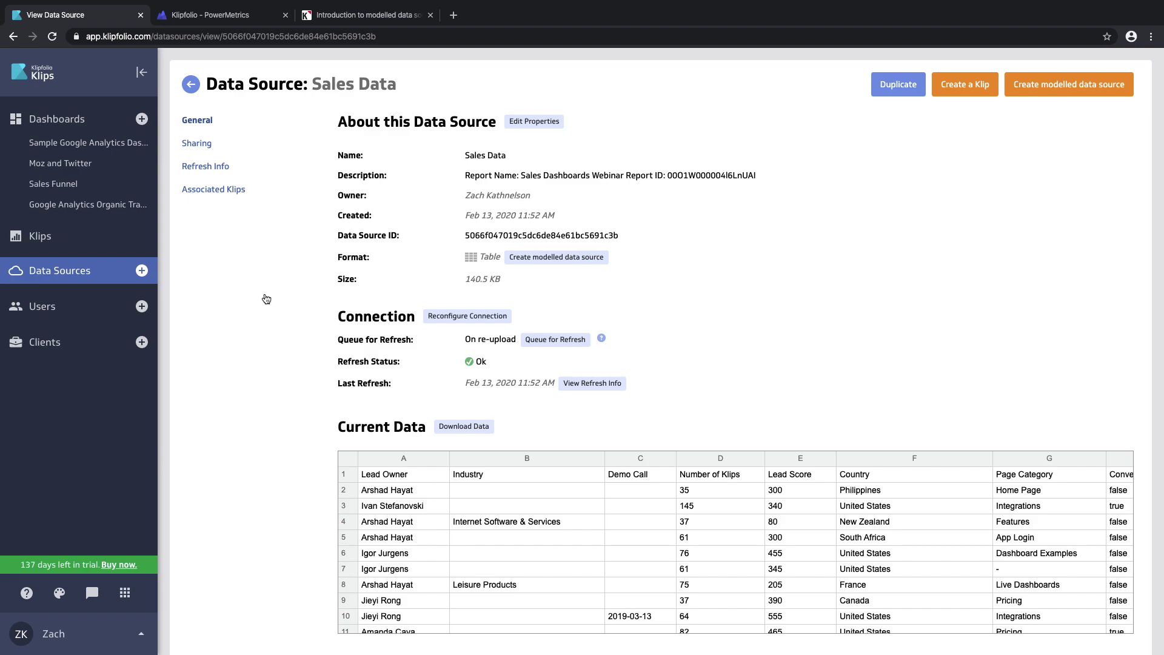
pyautogui.click(554, 259)
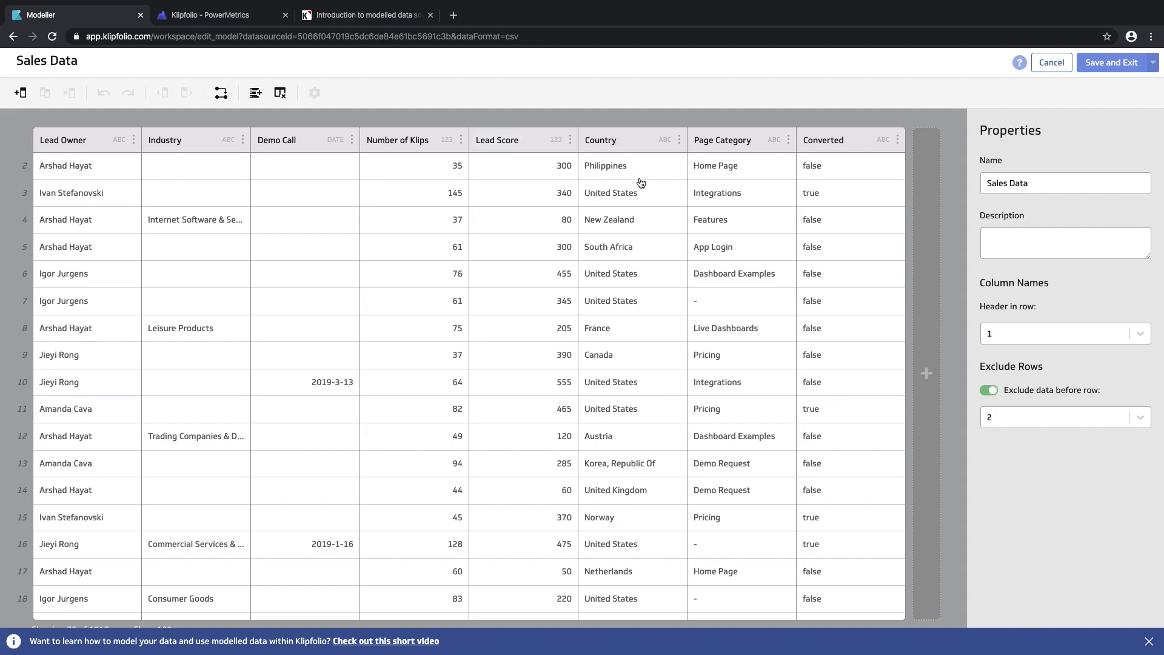
pyautogui.click(678, 139)
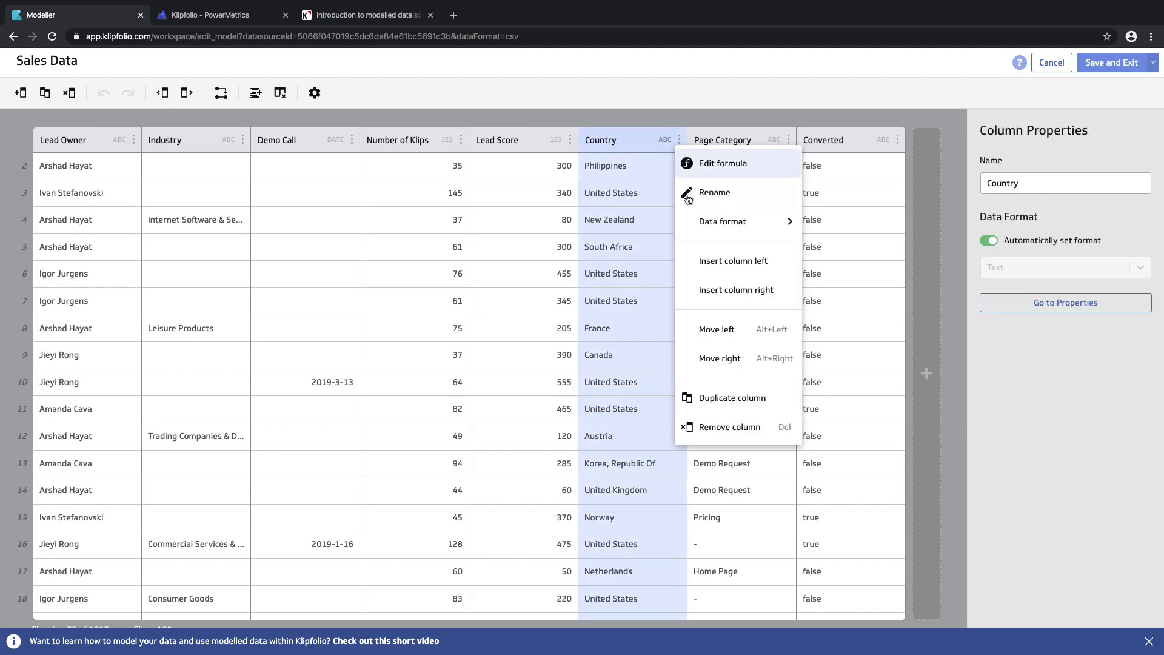
pyautogui.click(717, 171)
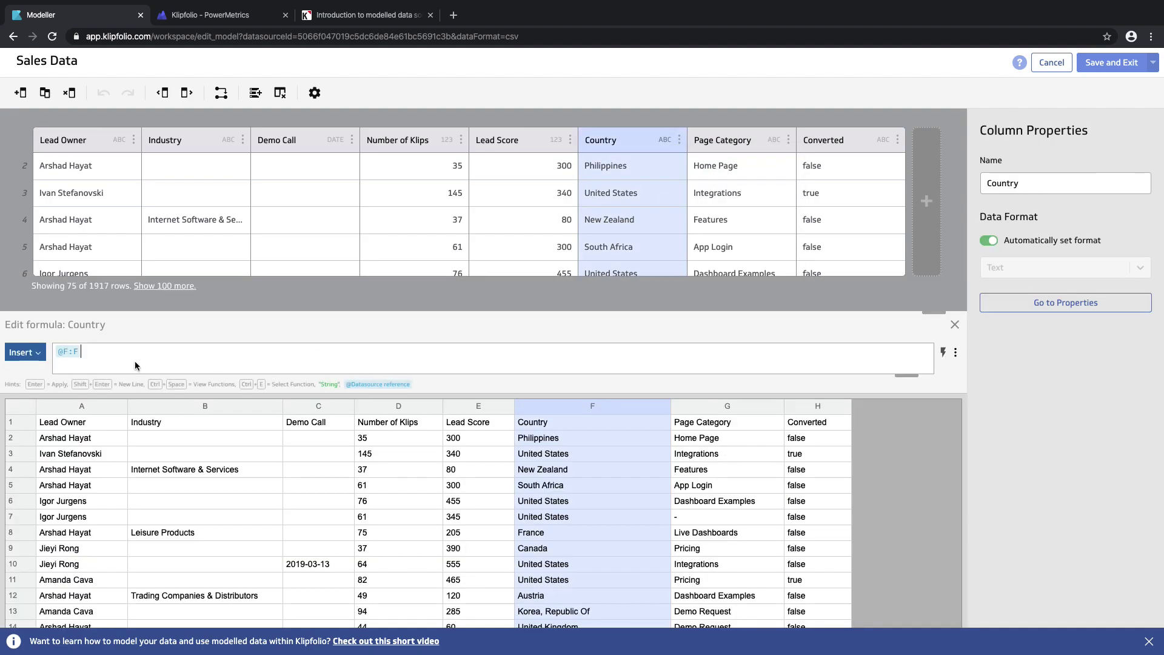
pyautogui.press('Home')
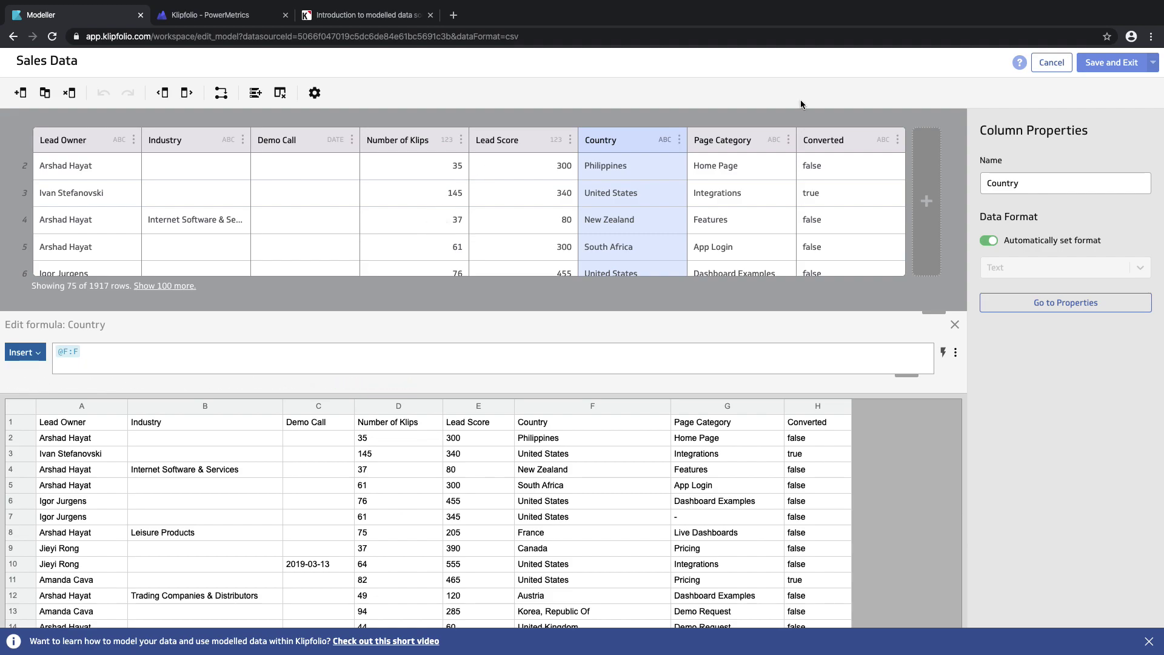
pyautogui.click(1111, 63)
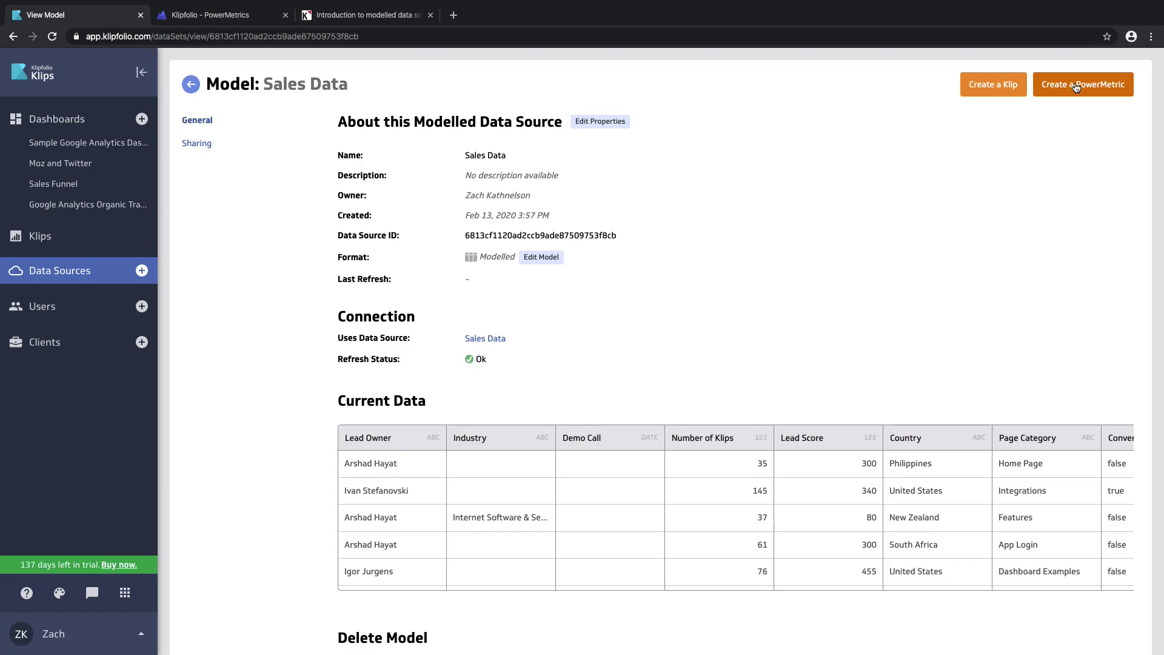
# Start a custom PowerMetric from the Sales Data model, using Number of Klips with Sum aggregation as its metric value.
pyautogui.click(1076, 86)
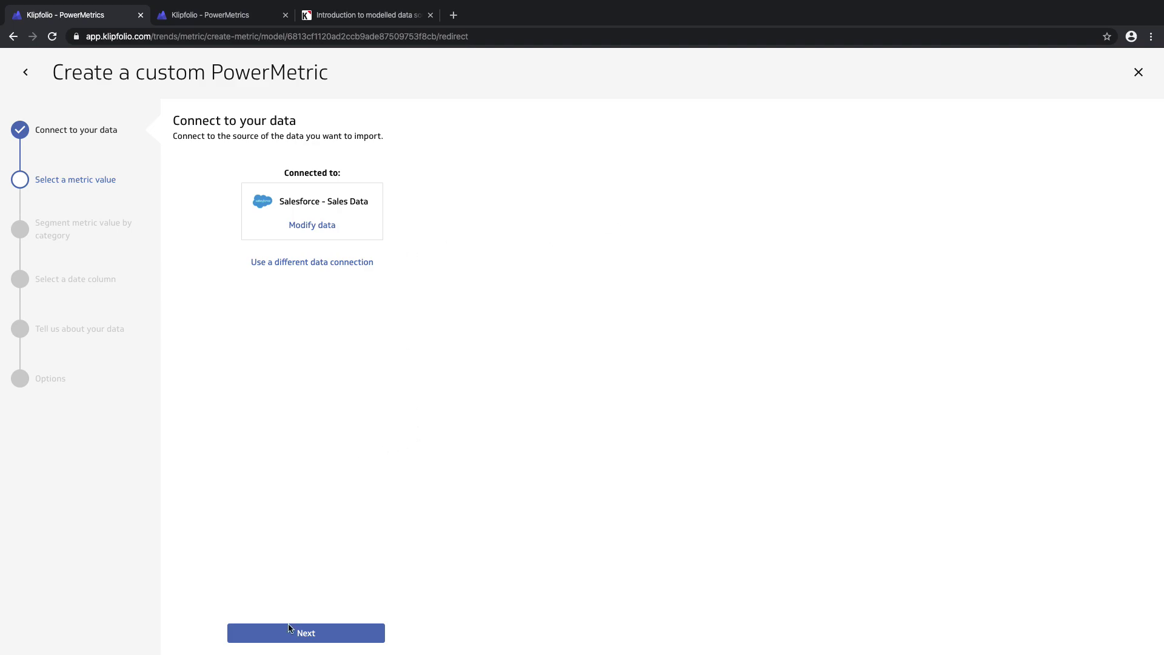
pyautogui.click(307, 633)
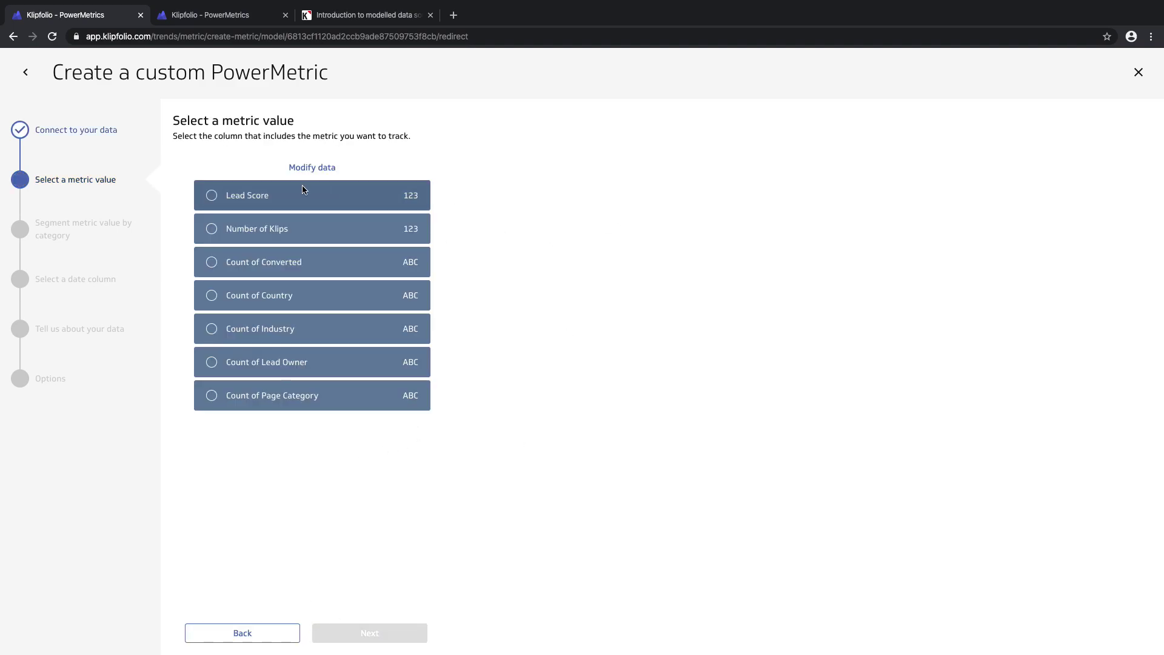
pyautogui.click(212, 232)
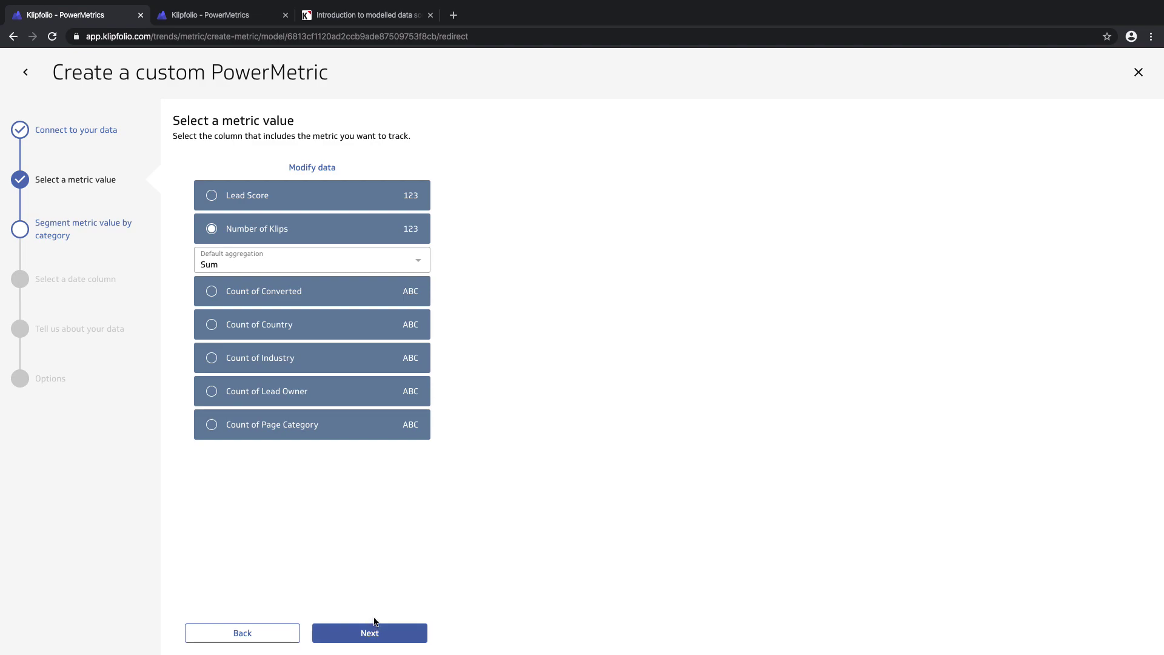
pyautogui.click(351, 632)
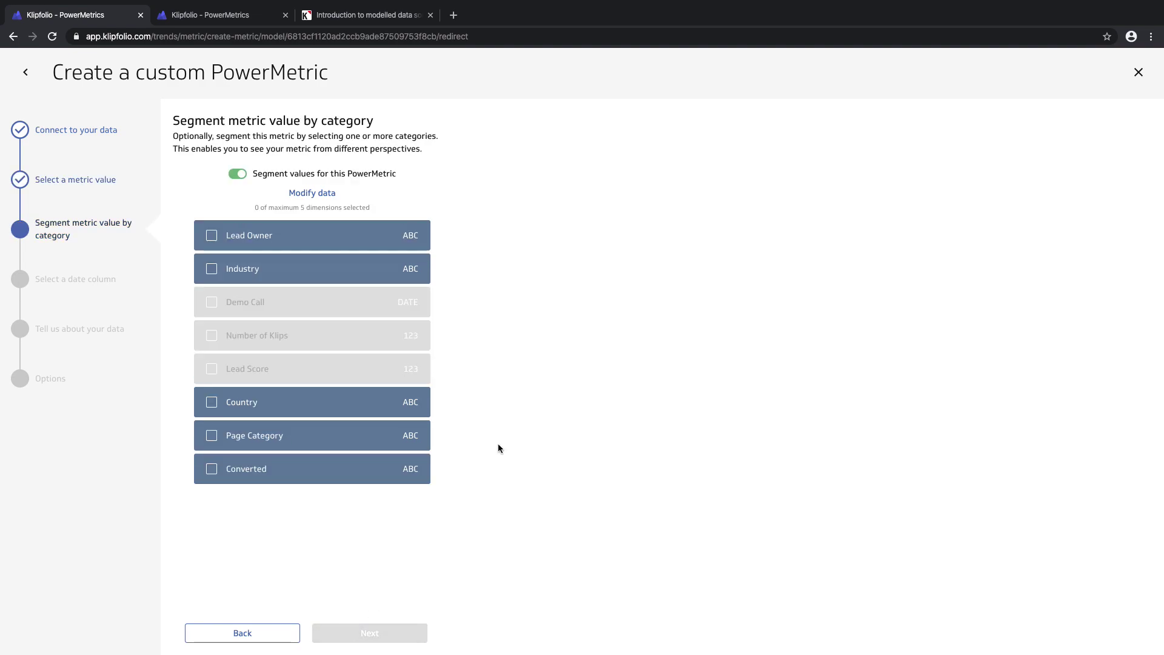
# Segment the PowerMetric by the Lead Owner, Country and Page Category columns.
pyautogui.click(219, 232)
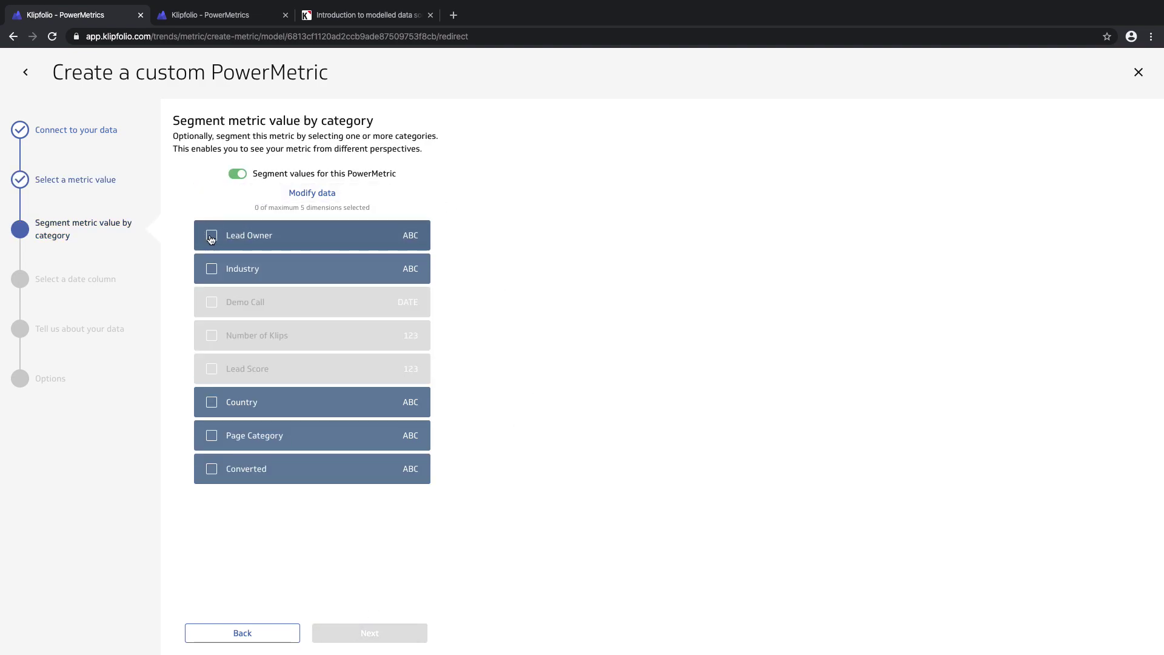
pyautogui.click(212, 402)
pyautogui.click(212, 435)
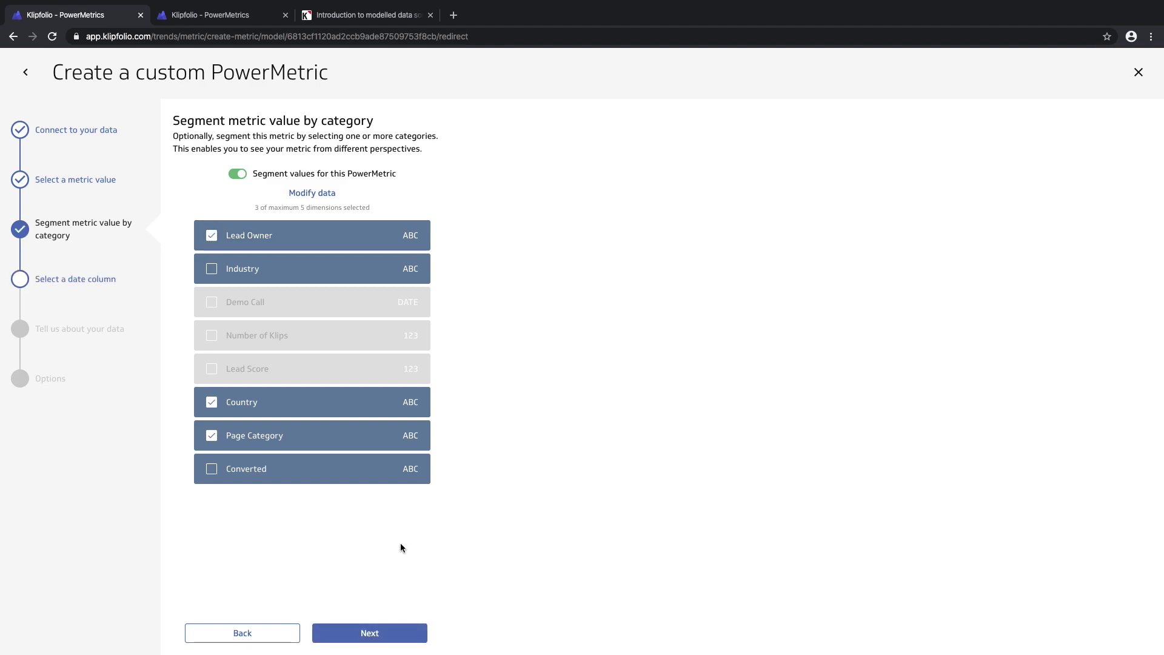
pyautogui.click(379, 633)
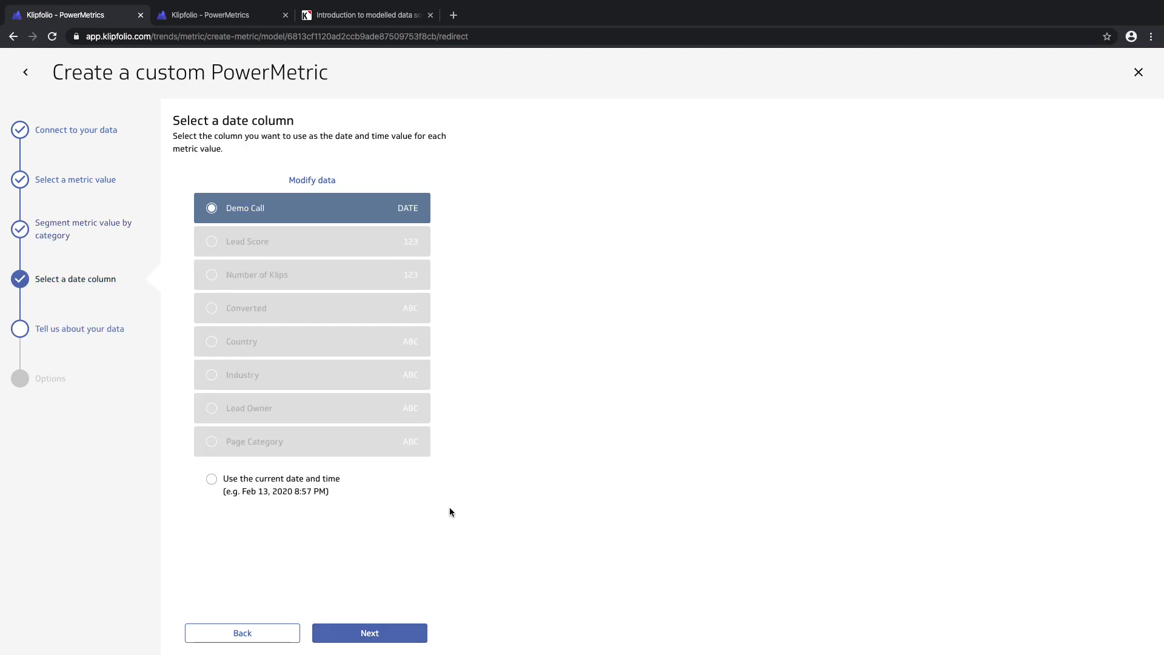
# Save the PowerMetric with Demo Call as the date column and Transactional values as the data type.
pyautogui.click(371, 633)
pyautogui.click(361, 206)
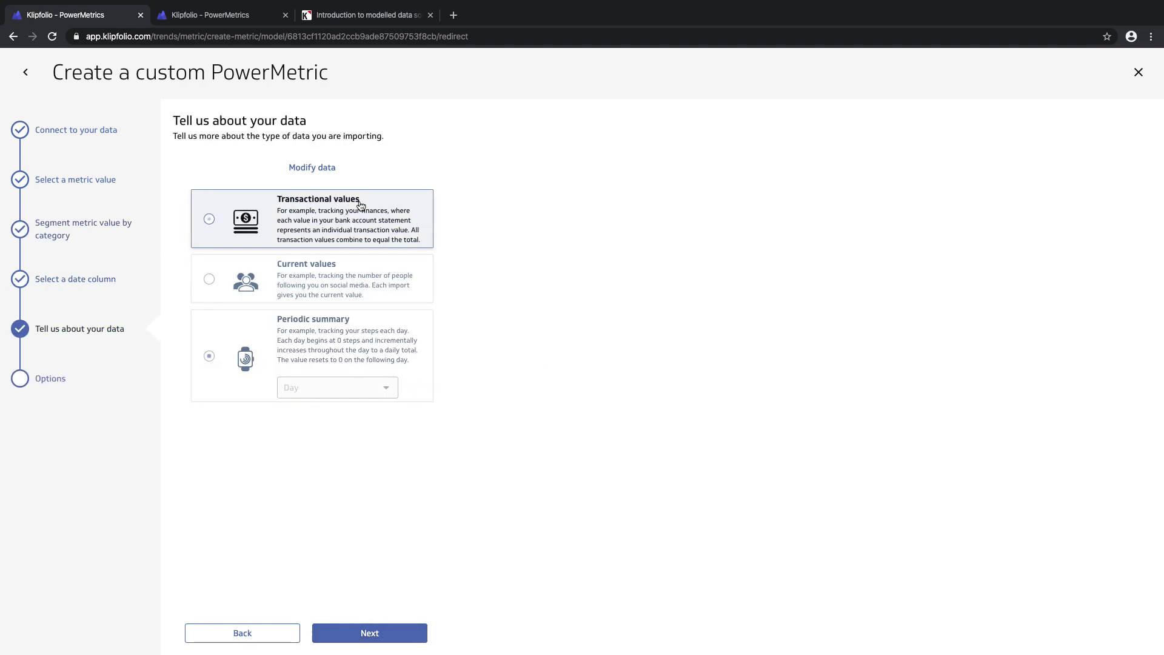
pyautogui.click(370, 632)
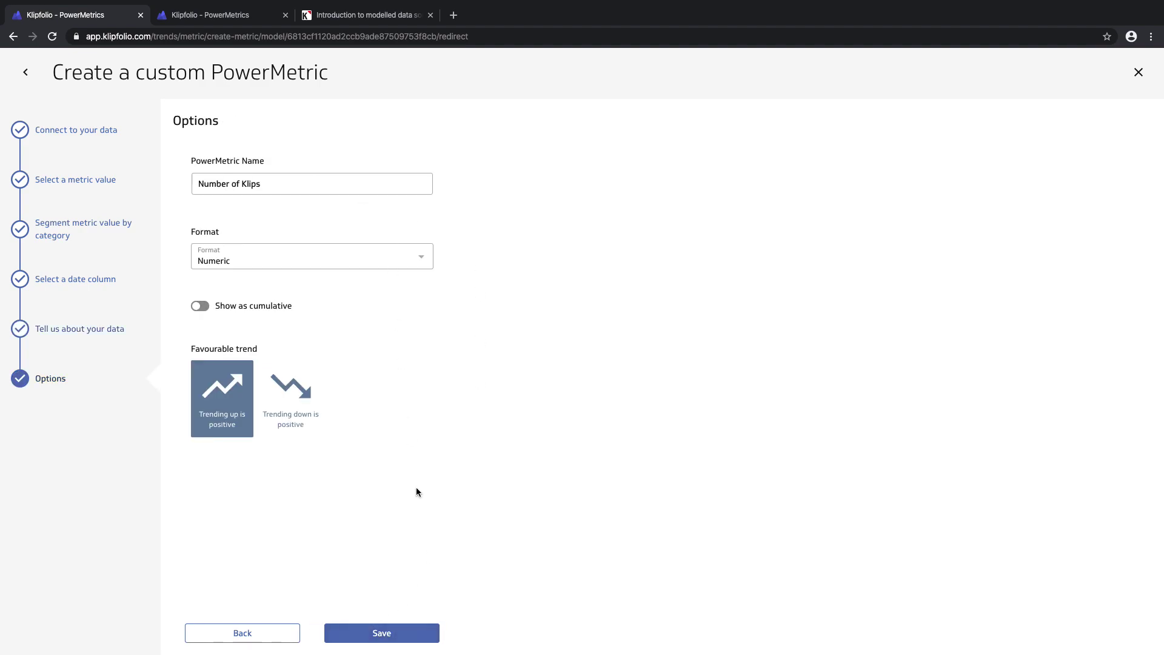
pyautogui.click(373, 635)
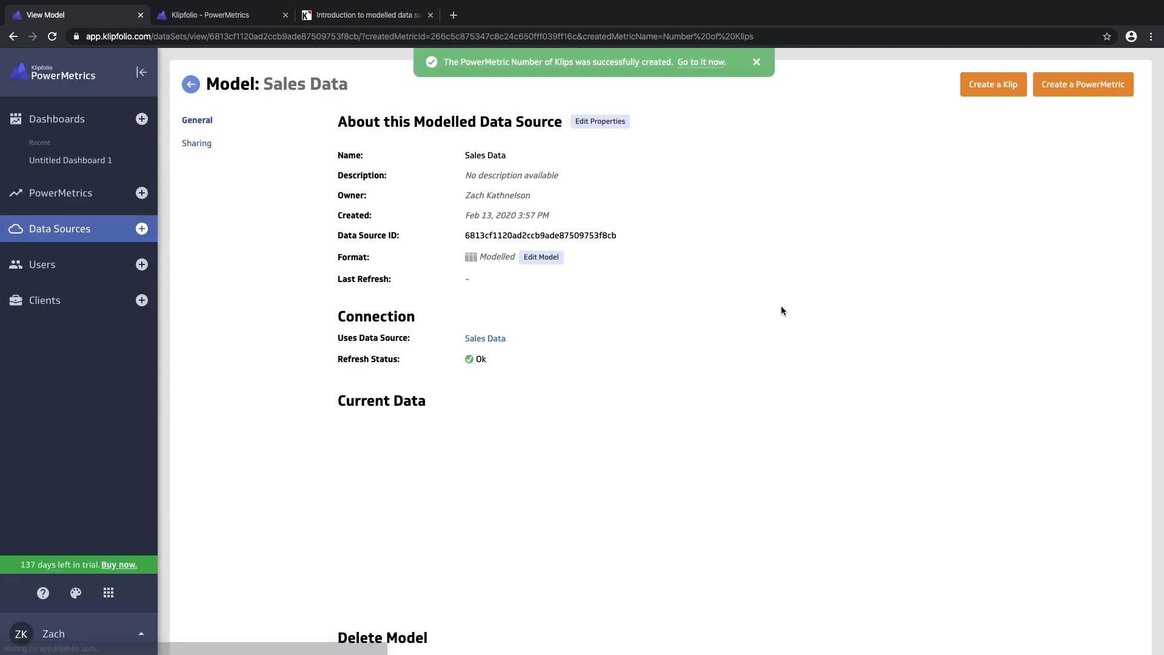
# Open the new Number of Klips PowerMetric and display it as a line chart for the last 6 months.
pyautogui.click(703, 62)
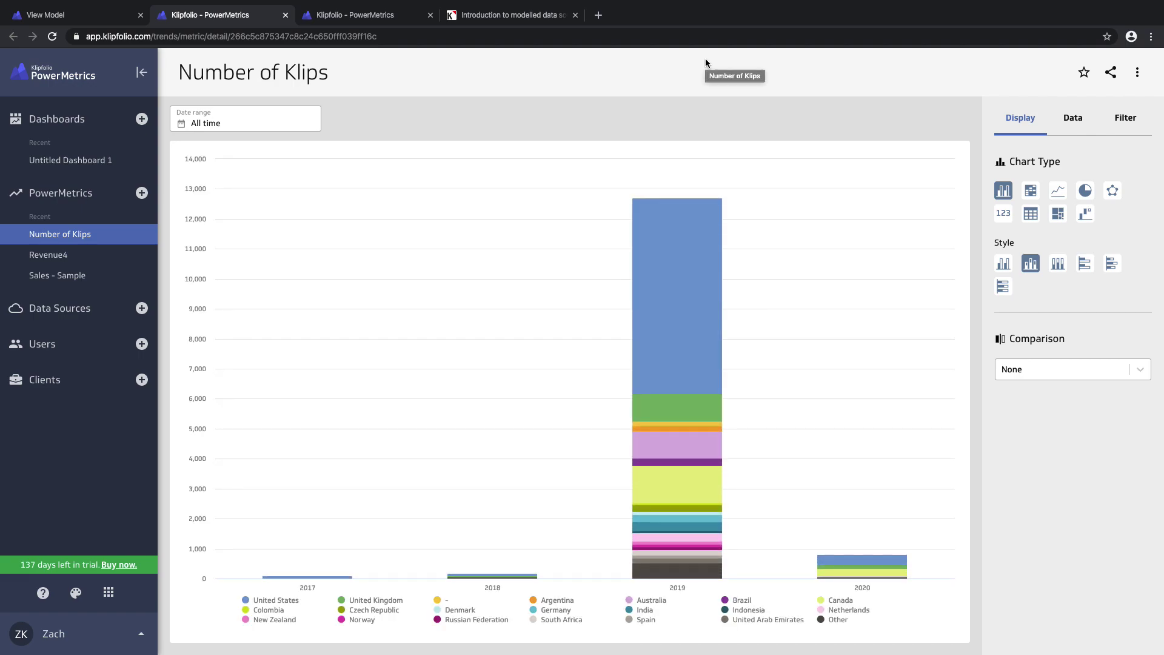
pyautogui.click(1058, 192)
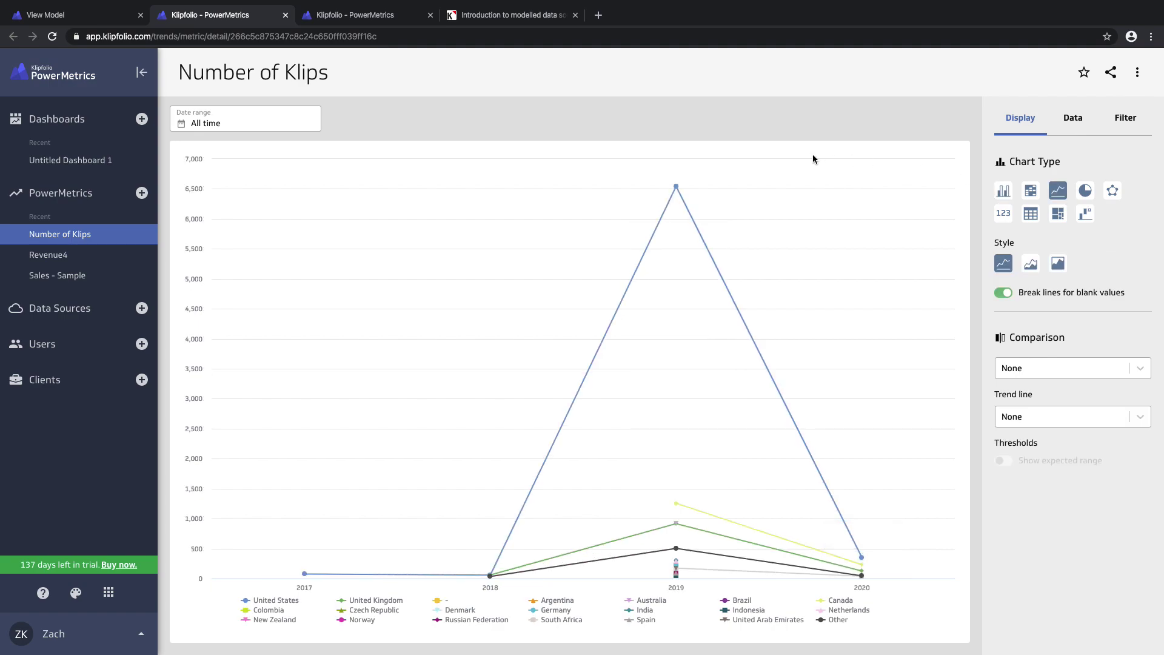
pyautogui.click(285, 124)
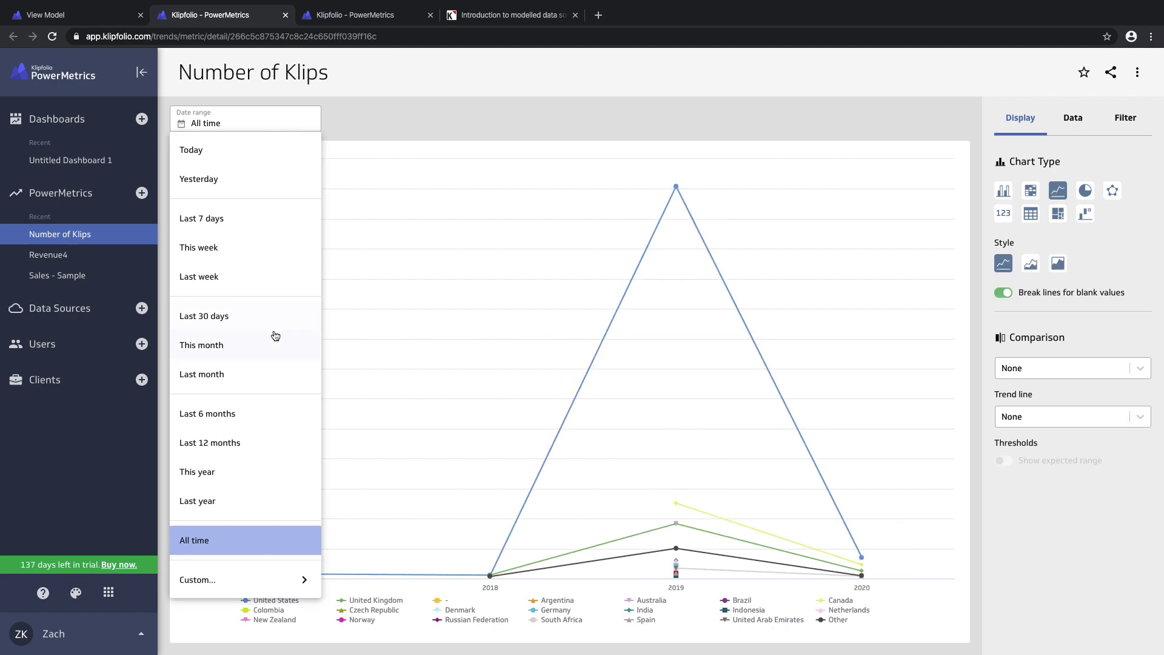
pyautogui.click(251, 418)
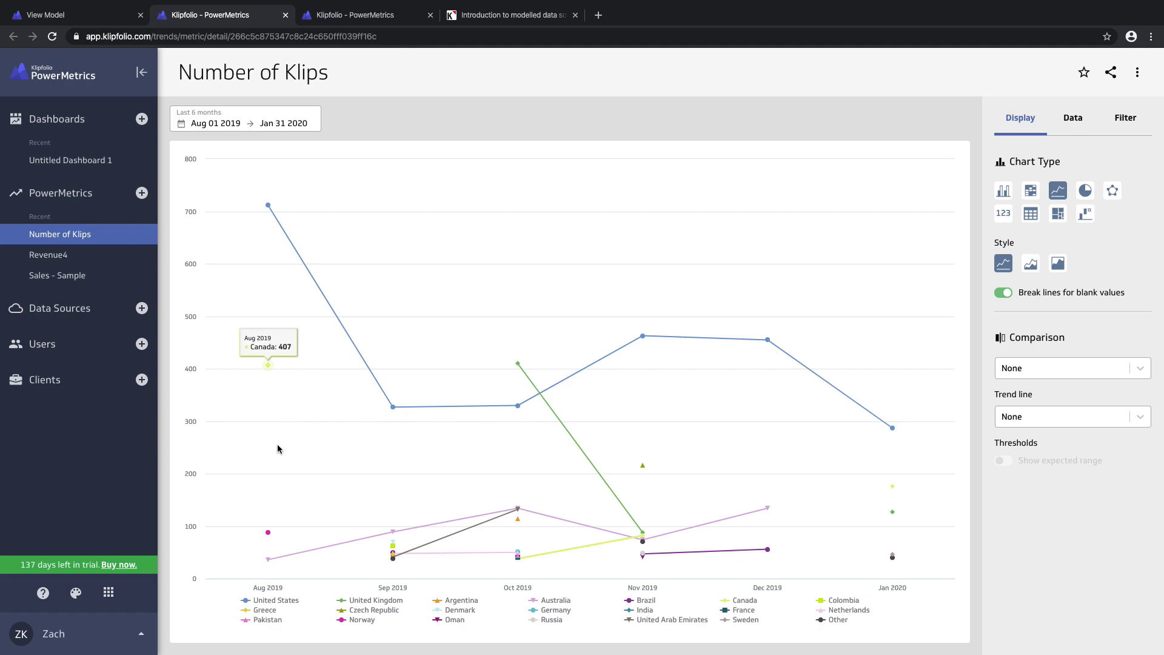
# Hide the United States, Greece, Pakistan, United Kingdom, Czech Republic, Norway, Denmark and Argentina series, and change the line chart to a pie chart.
pyautogui.click(257, 600)
pyautogui.click(260, 609)
pyautogui.click(261, 620)
pyautogui.click(370, 600)
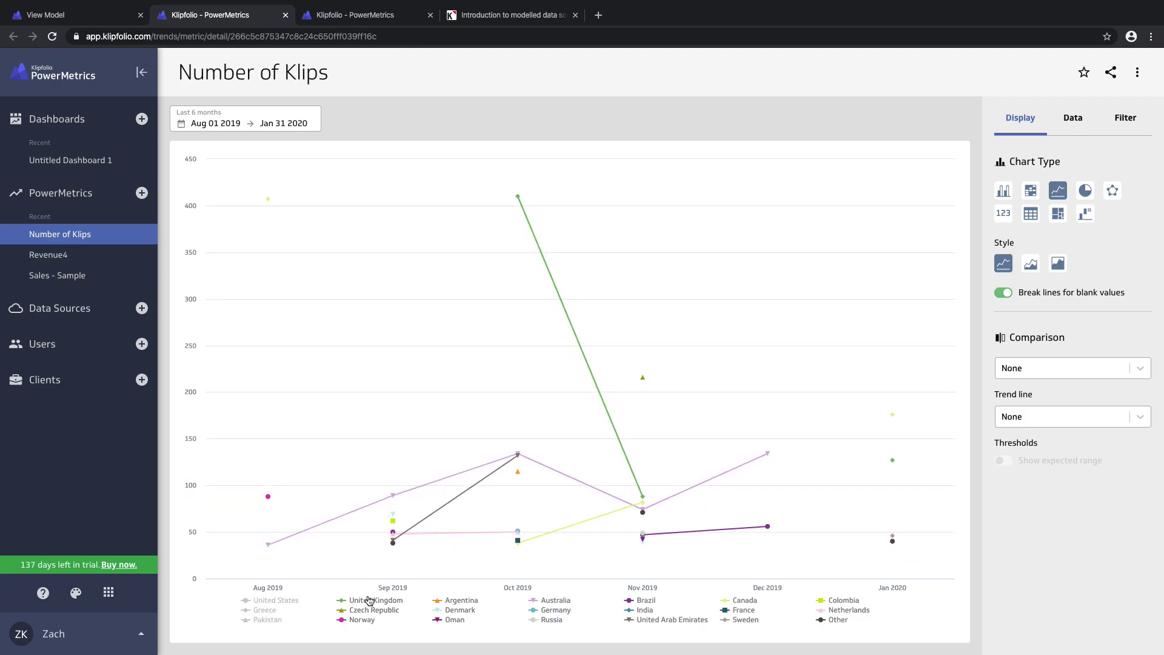
pyautogui.click(367, 609)
pyautogui.click(366, 620)
pyautogui.click(459, 610)
pyautogui.click(458, 600)
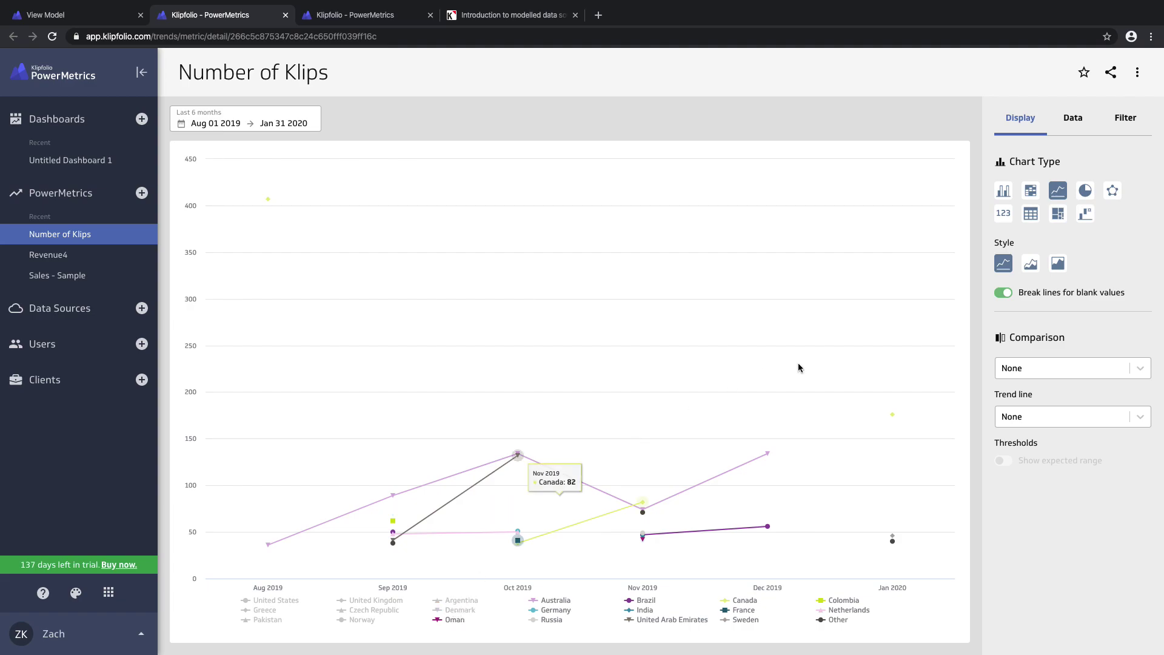
pyautogui.click(1085, 192)
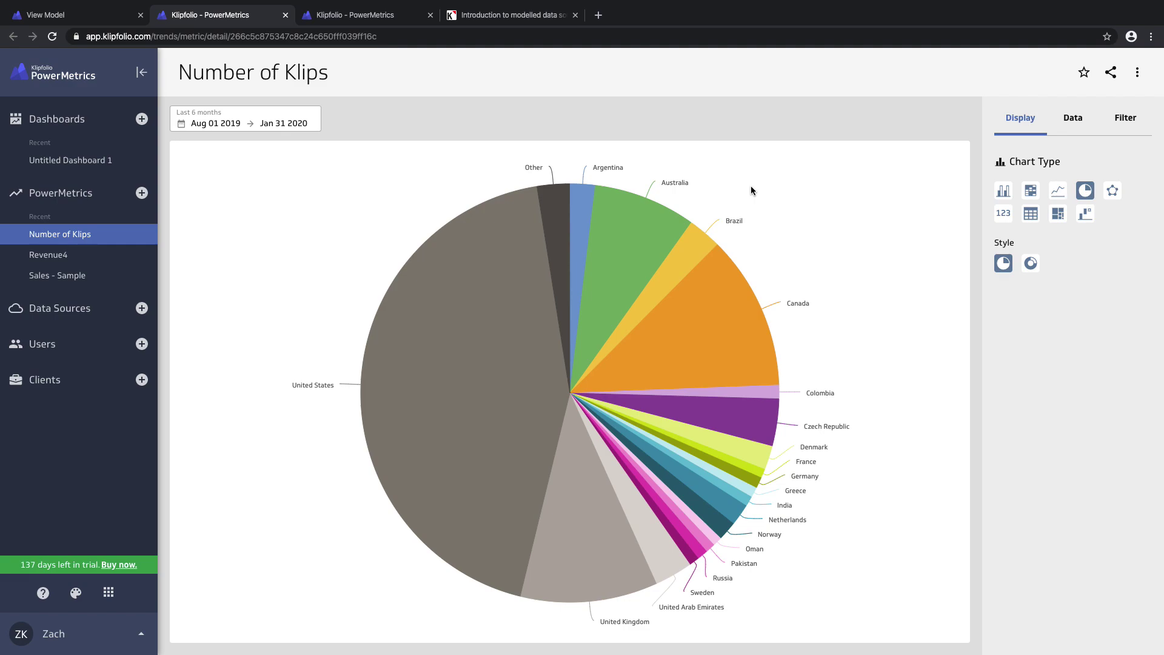
# Delete the Number of Klips PowerMetric.
pyautogui.click(1137, 73)
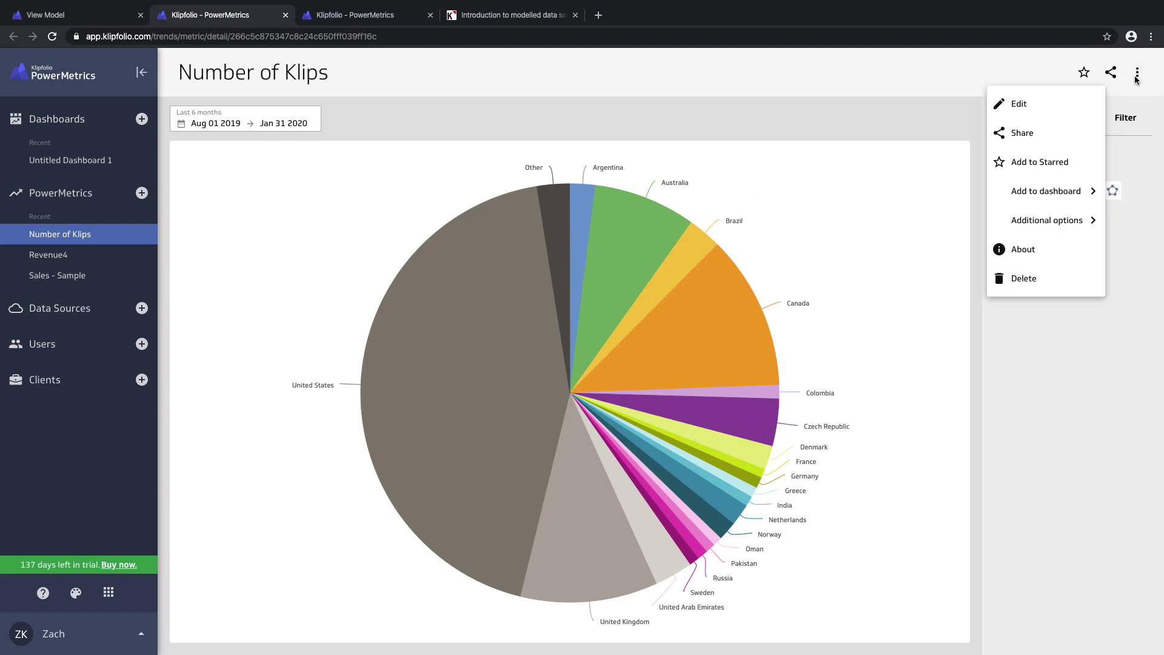
pyautogui.click(1025, 278)
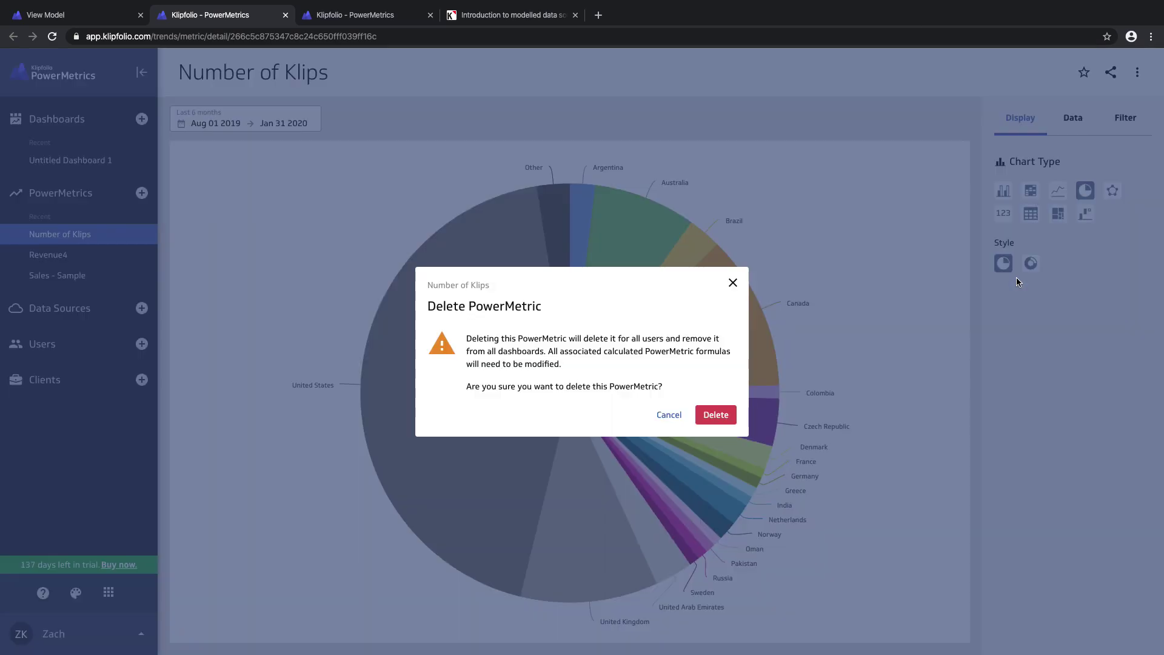
pyautogui.click(719, 417)
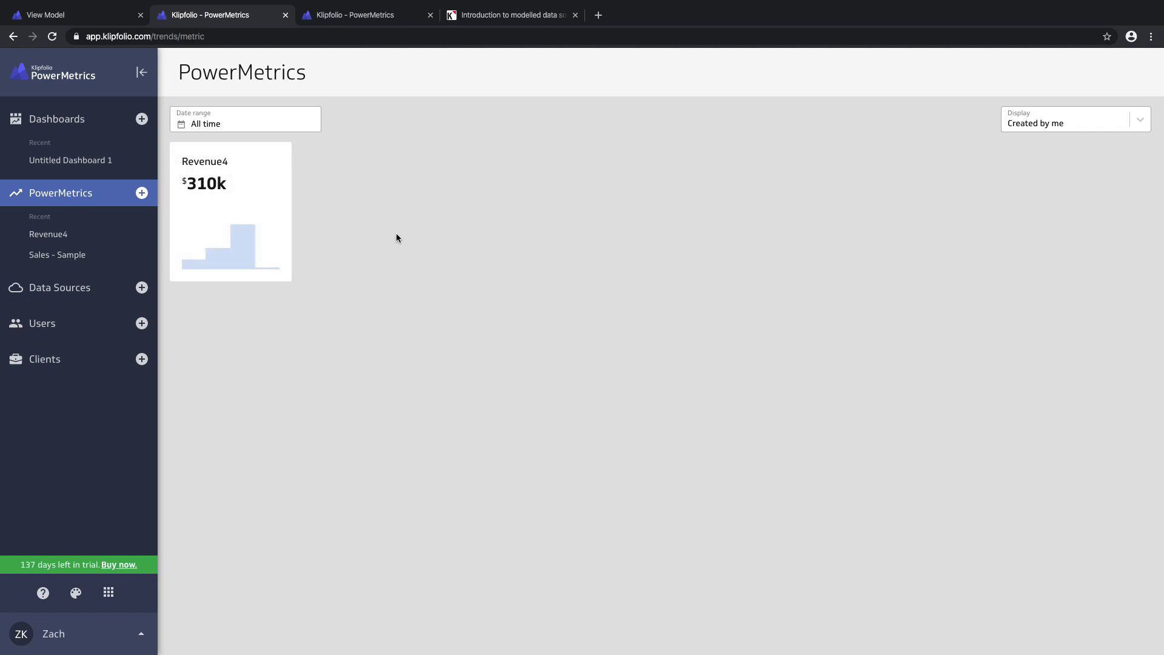
# Open the Sales Data model for editing and set the Lead Score column's formula to CEILING(@E:E,500).
pyautogui.click(84, 286)
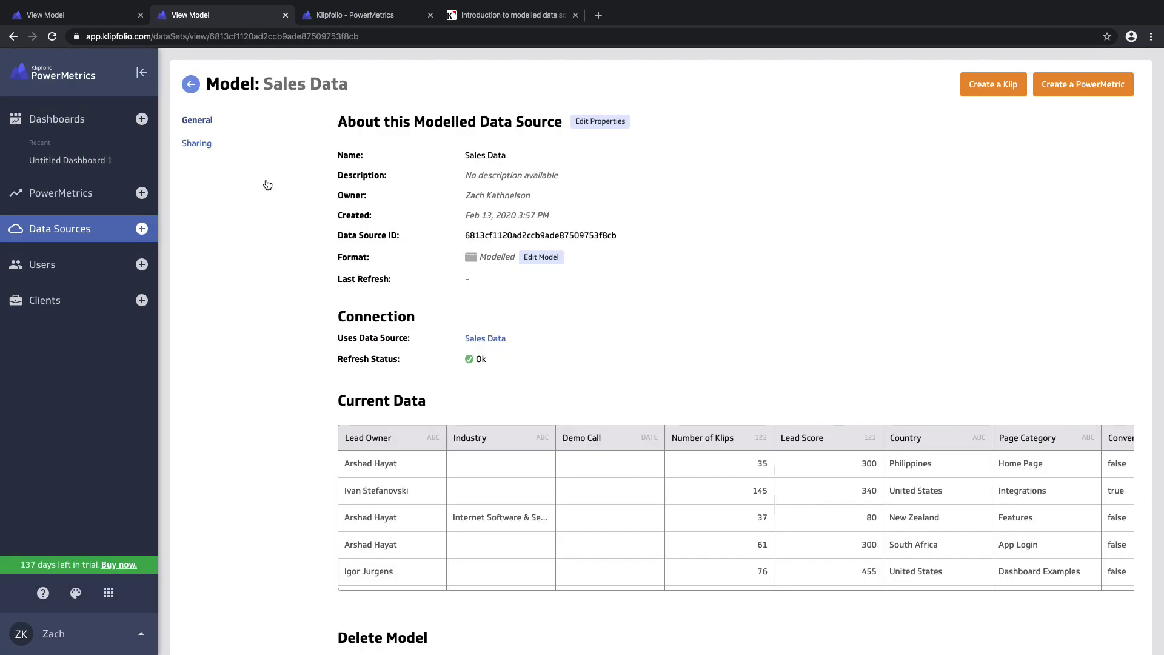
pyautogui.click(549, 257)
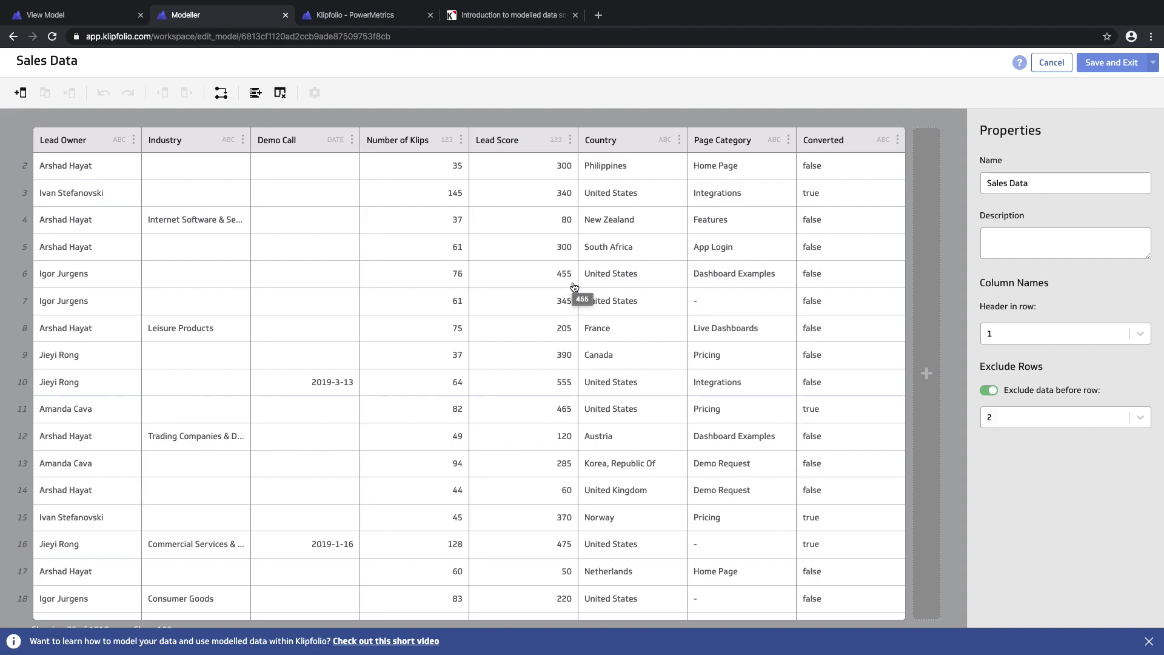
pyautogui.click(570, 140)
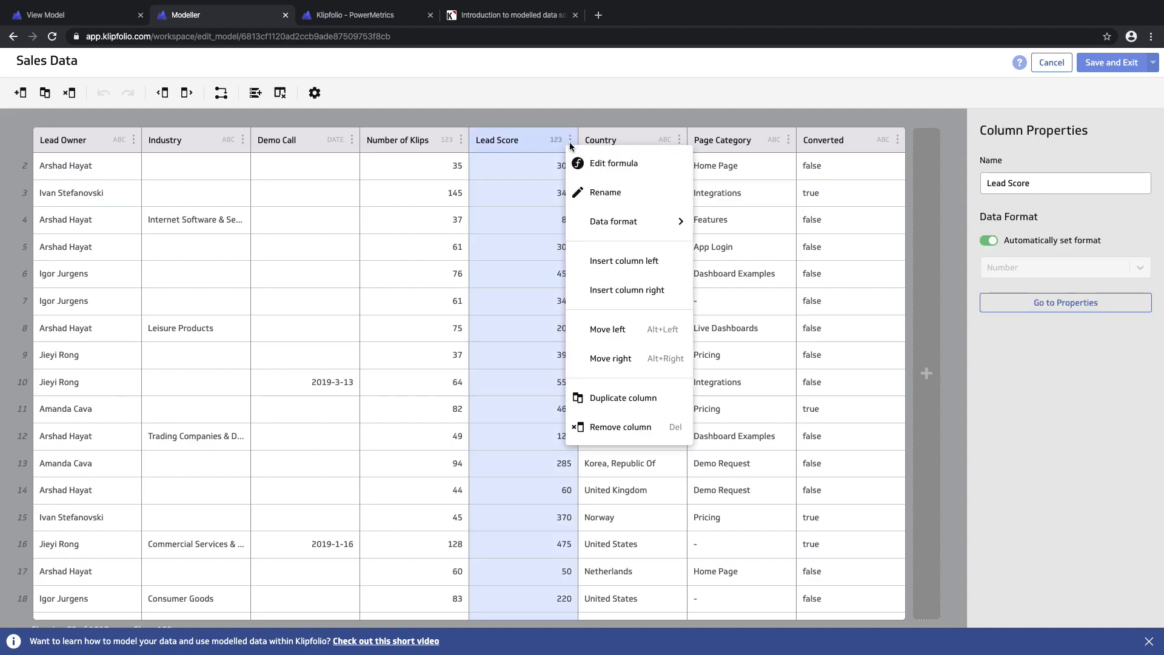
pyautogui.click(600, 165)
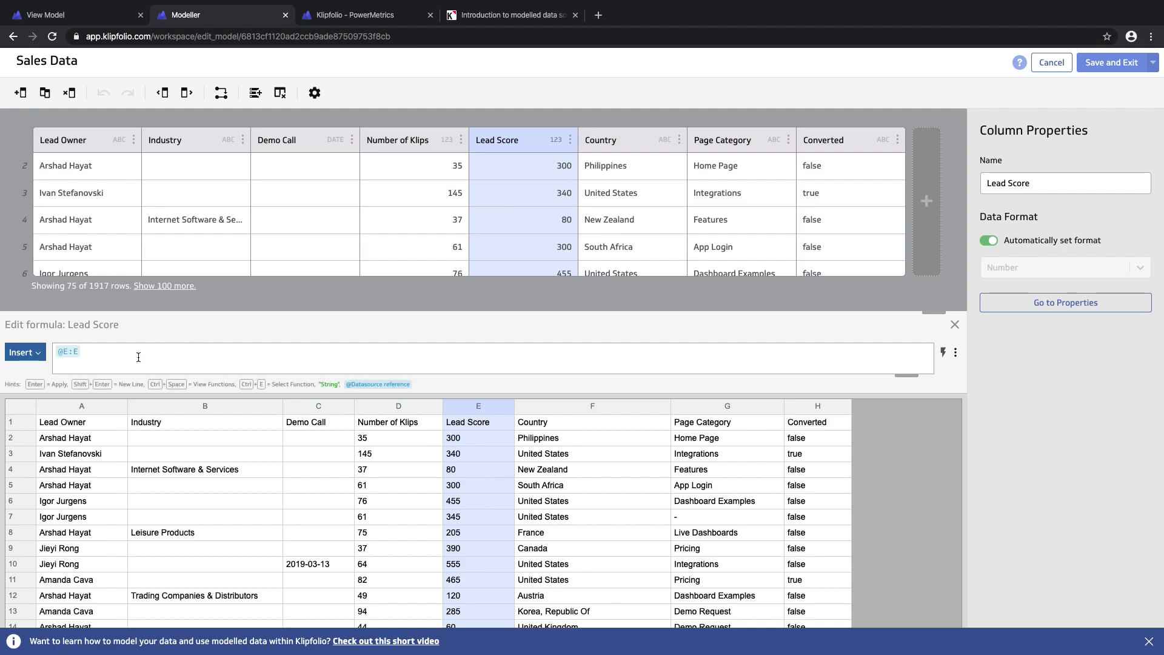
pyautogui.press('Left')
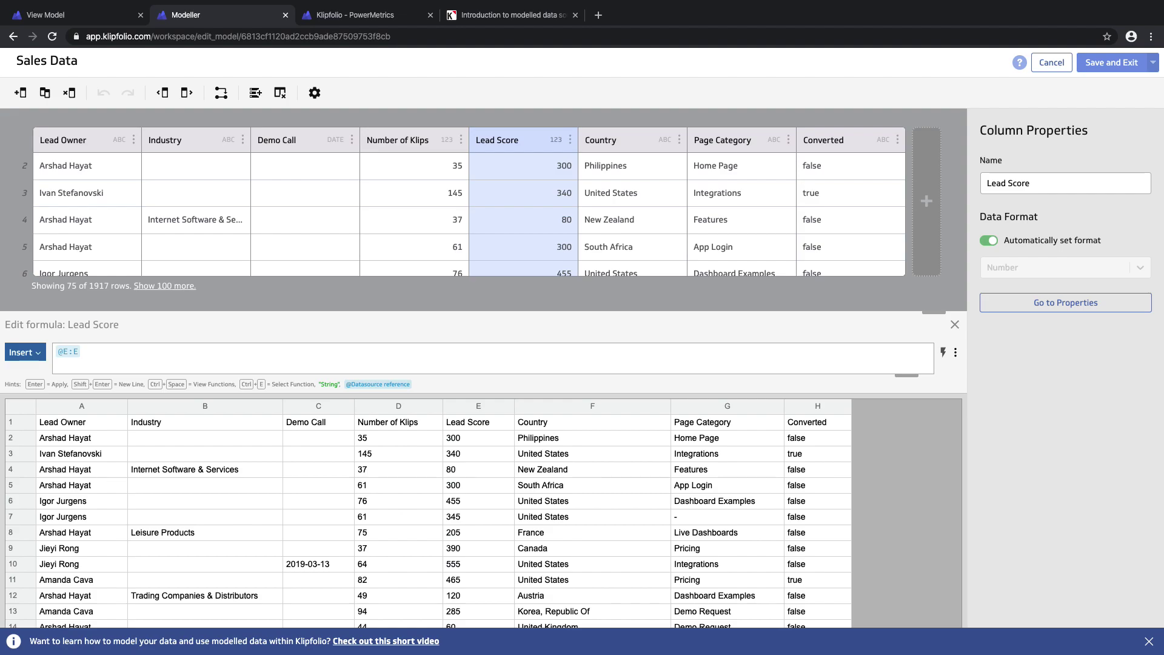
pyautogui.write('CEILING(')
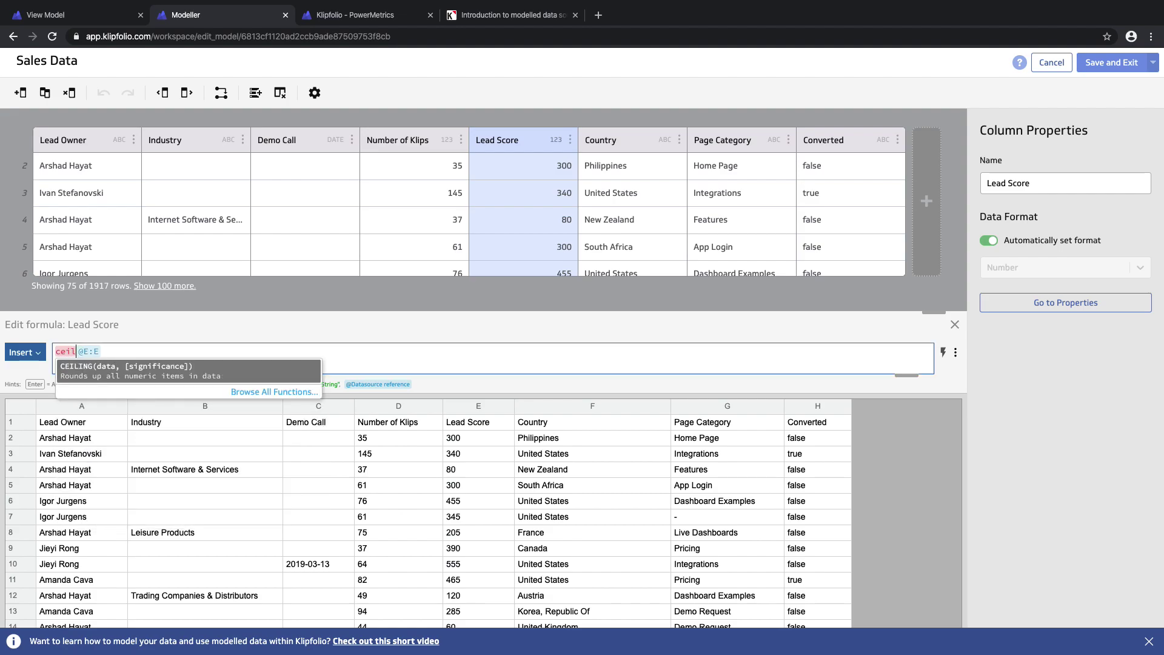
pyautogui.press('Right')
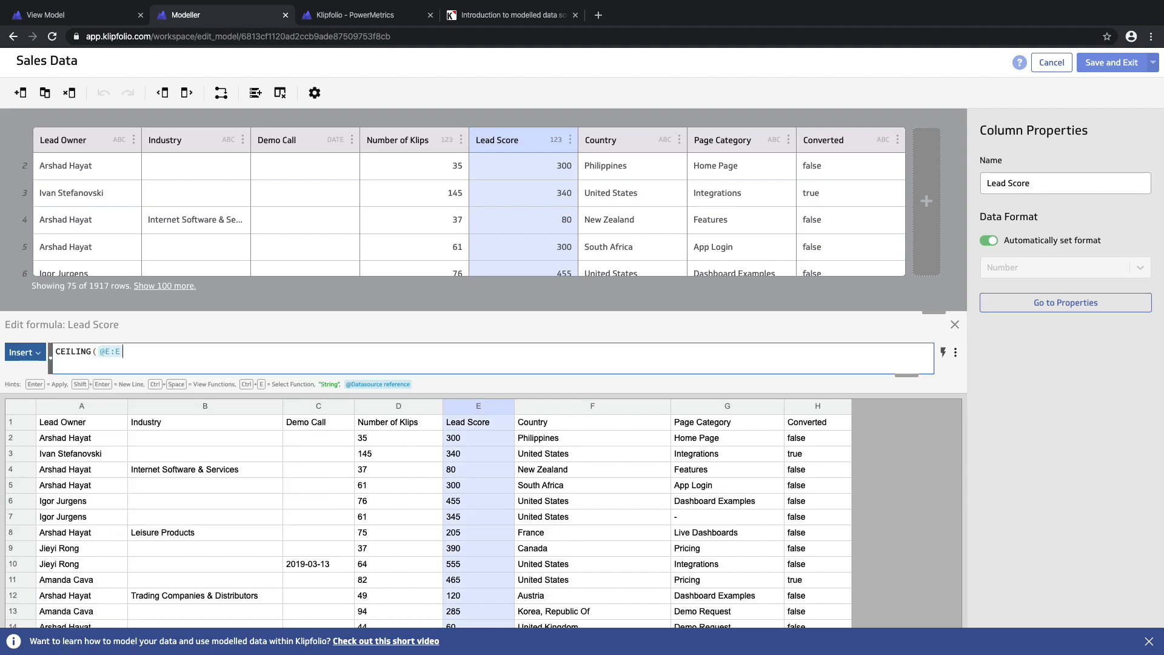
pyautogui.write(',500)')
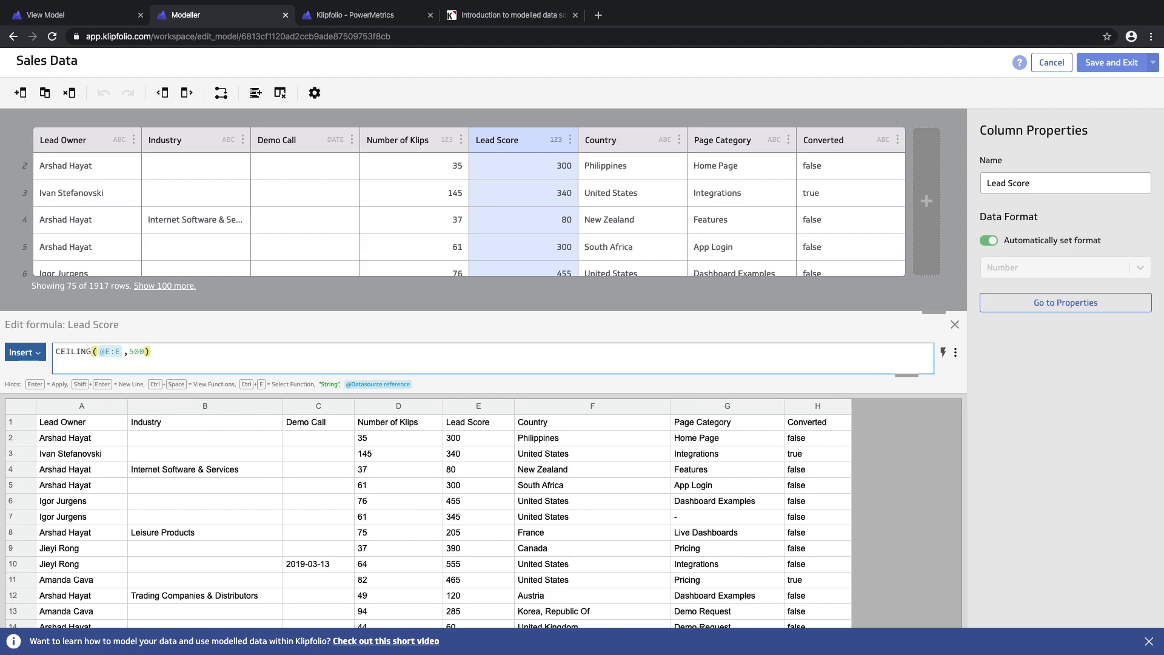
pyautogui.press('Return')
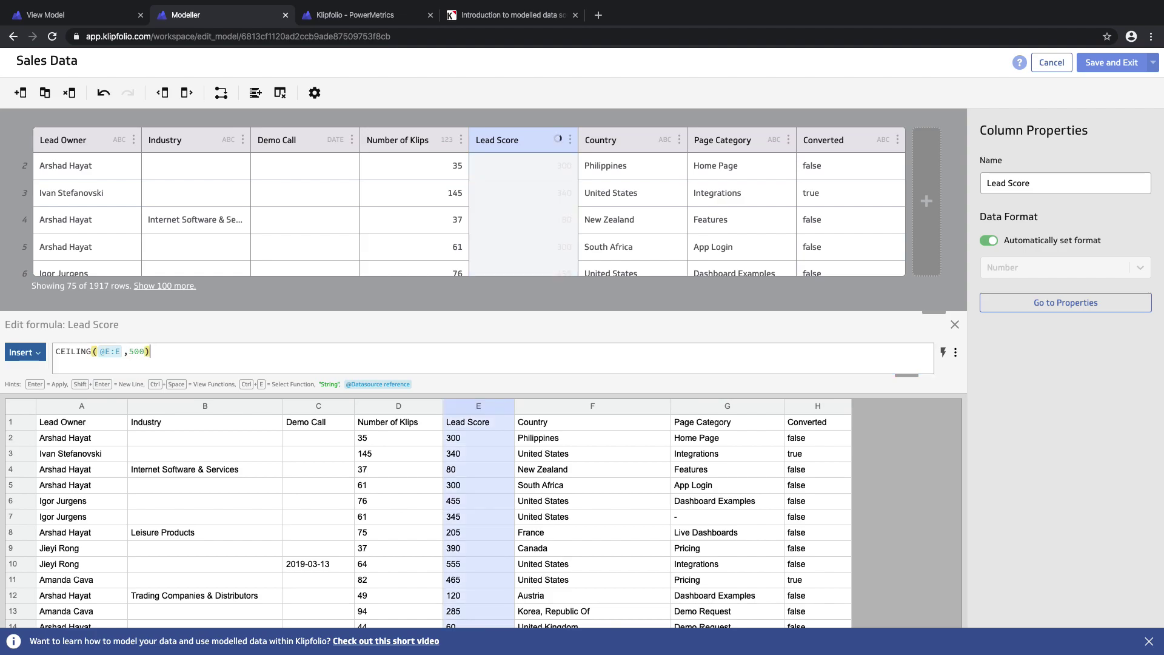
# Rename the unnamed column holding the CEILING formula to Lead Score and review its values.
pyautogui.doubleClick(501, 143)
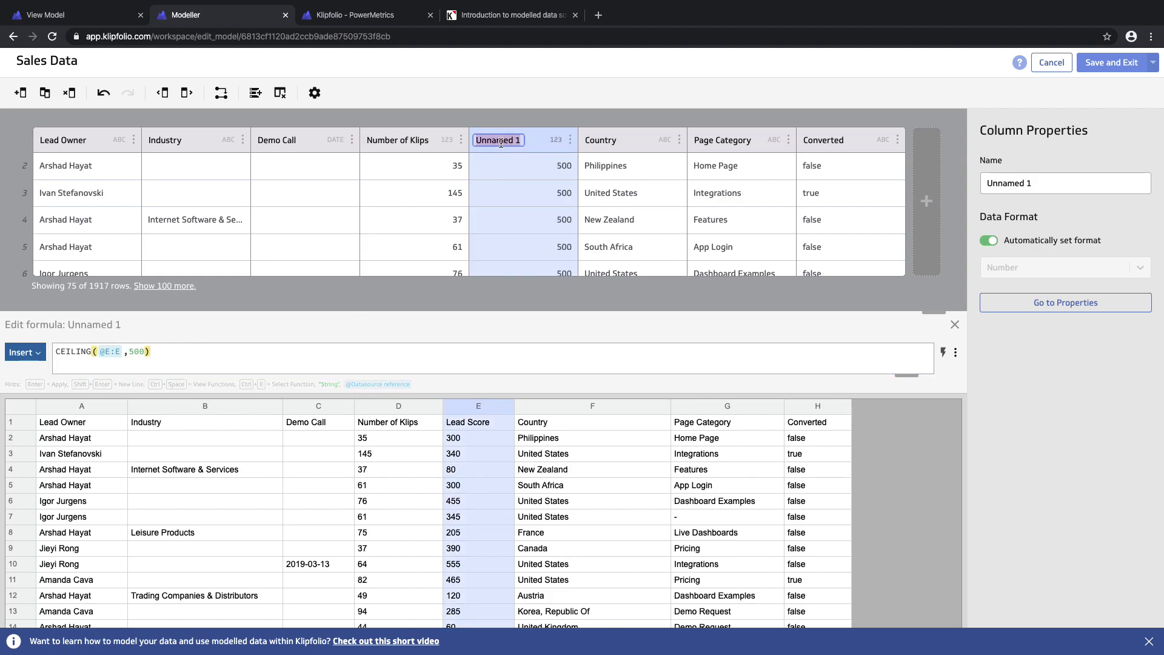
pyautogui.write('Lead Score')
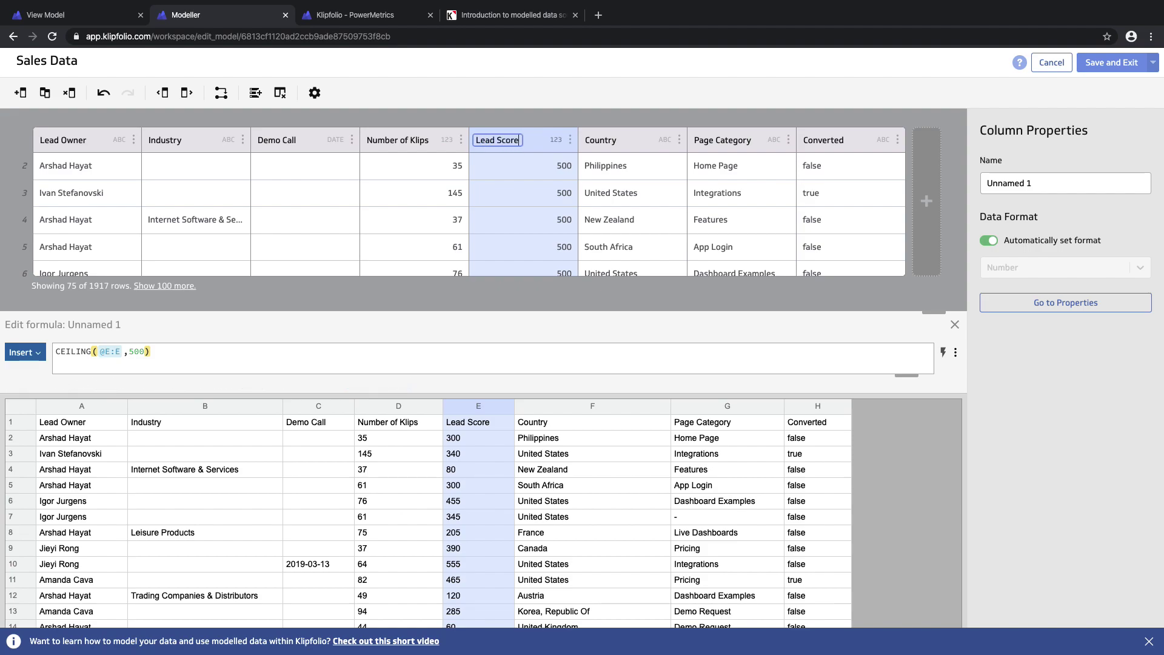
pyautogui.press('Return')
pyautogui.scroll(-5, 525, 184)
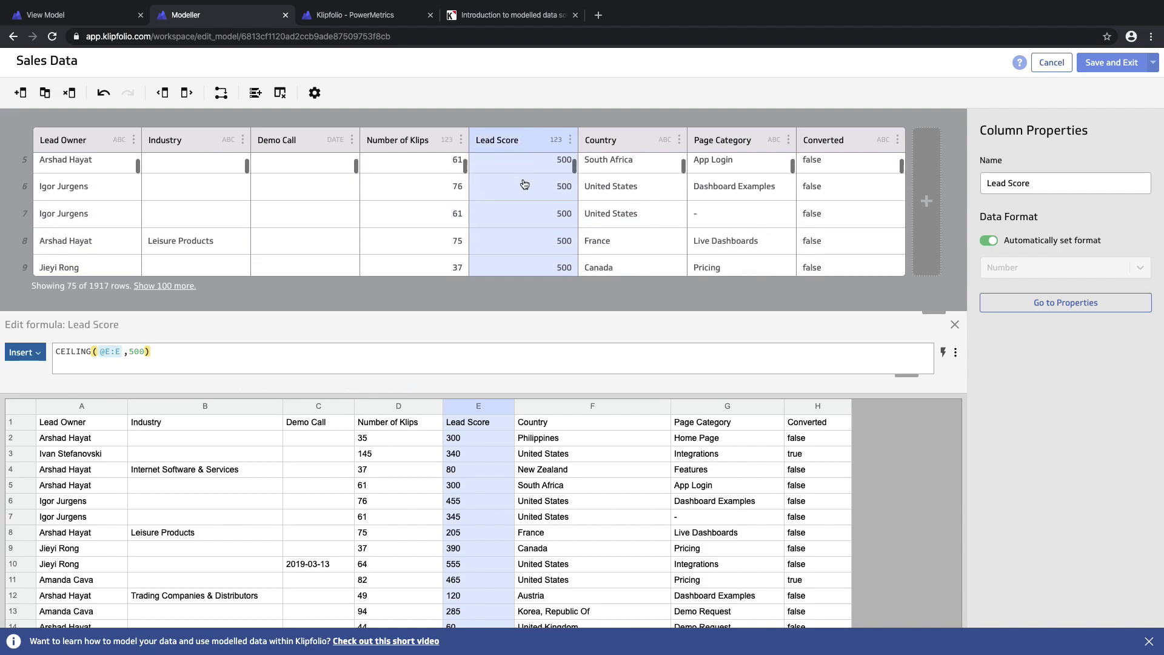
pyautogui.scroll(5, 524, 184)
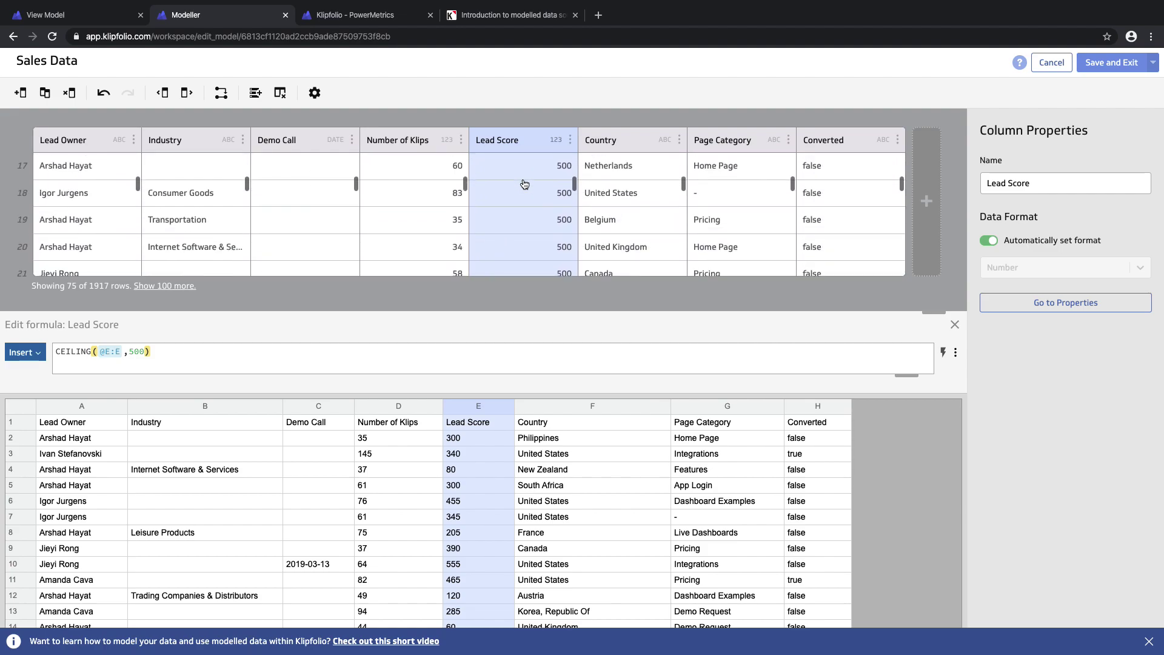
# Set the Country column's formula to IF(IN(@F:F,ARRAY("United States","Canada","United Kingdom","Germany","Denmark","Sweden","Australia","New Zealand","Brazil","Netherlands")),"Top Geo","Other").
pyautogui.click(644, 142)
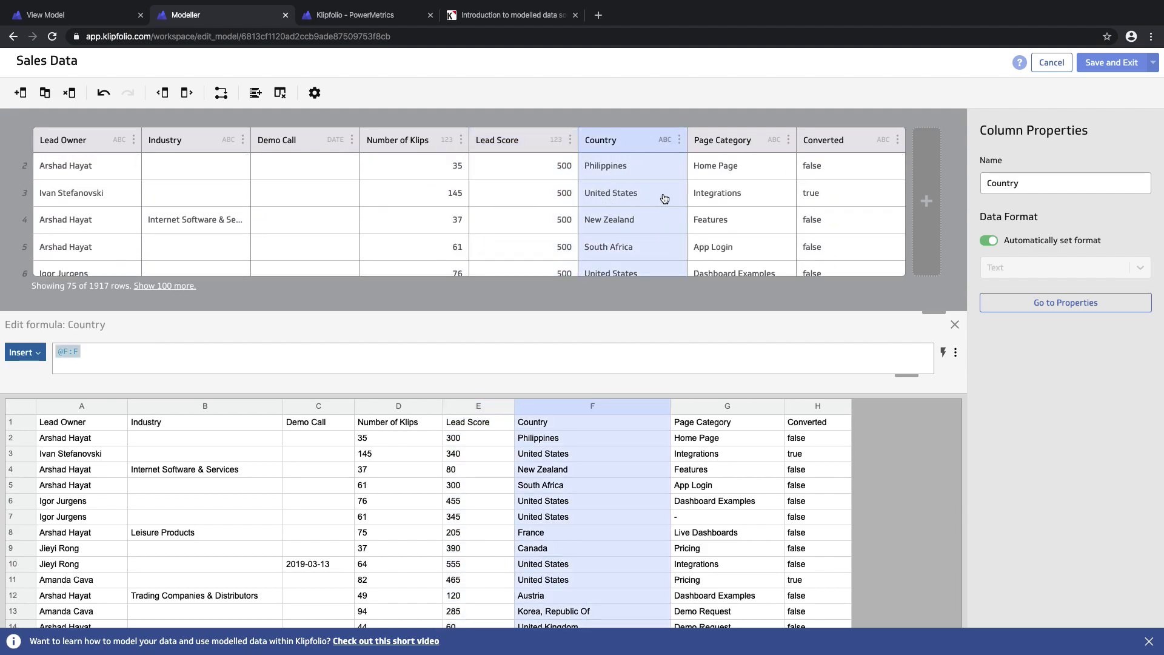
pyautogui.scroll(-4, 646, 220)
pyautogui.scroll(-3, 646, 220)
pyautogui.scroll(6, 645, 220)
pyautogui.moveTo(573, 654)
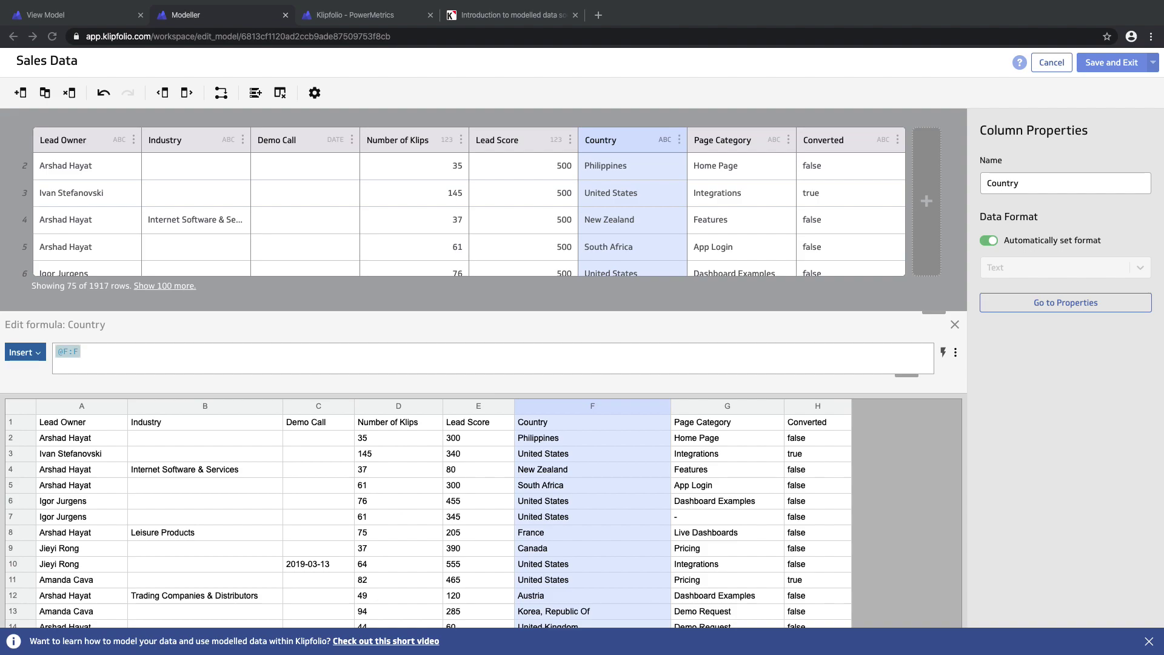
pyautogui.click(321, 358)
pyautogui.write('IF(IN(@F:F,ARRAY("United States","Canada","United Kingdom","Germany","Denmark","Sweden","Australia","New Zealand","Brazil","Netherlands")),"Top Geo","Other")')
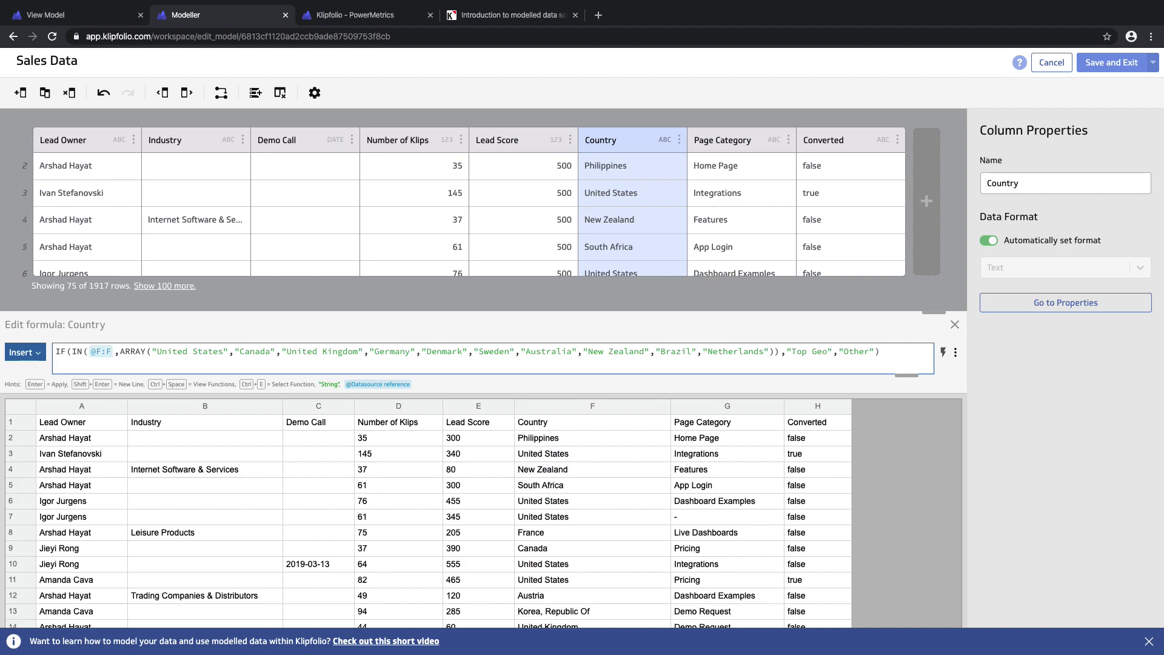
pyautogui.press('Return')
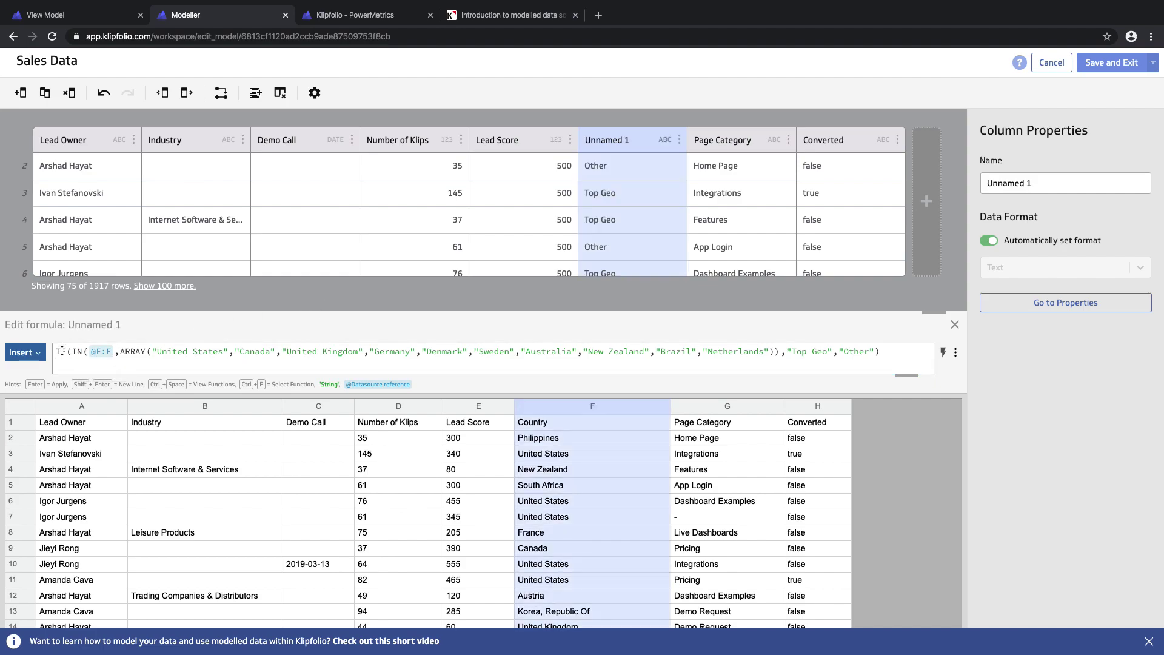
# Examine the IF and IN function help for the formula's column reference and its "Top Geo" and "Other" arguments.
pyautogui.click(60, 352)
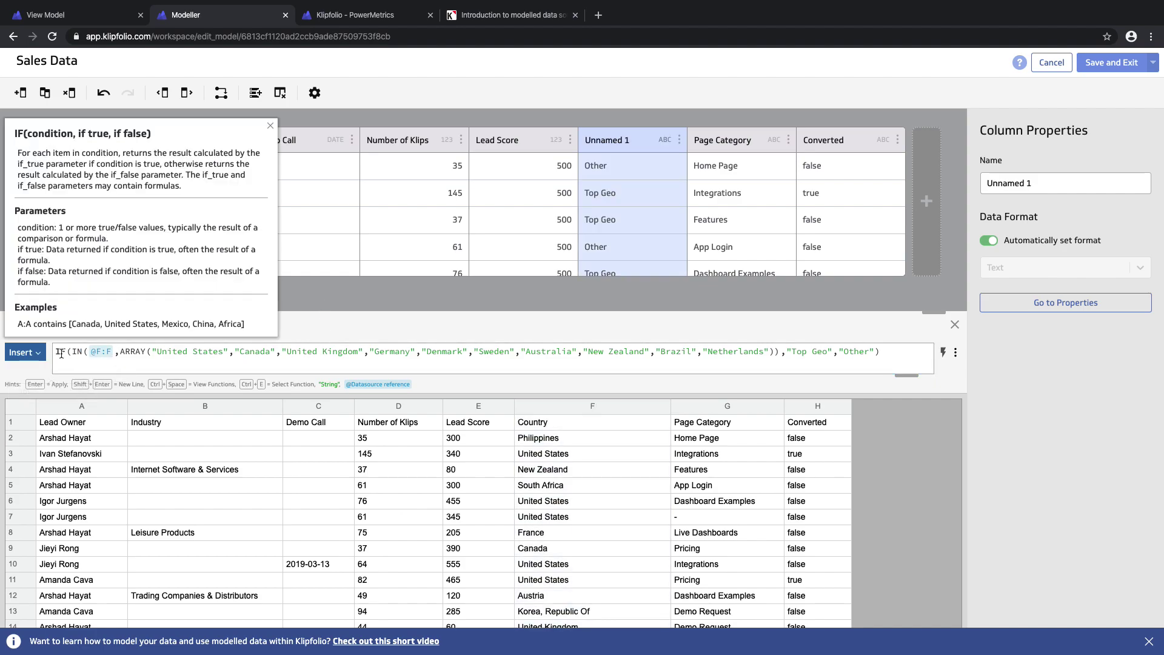
pyautogui.click(101, 352)
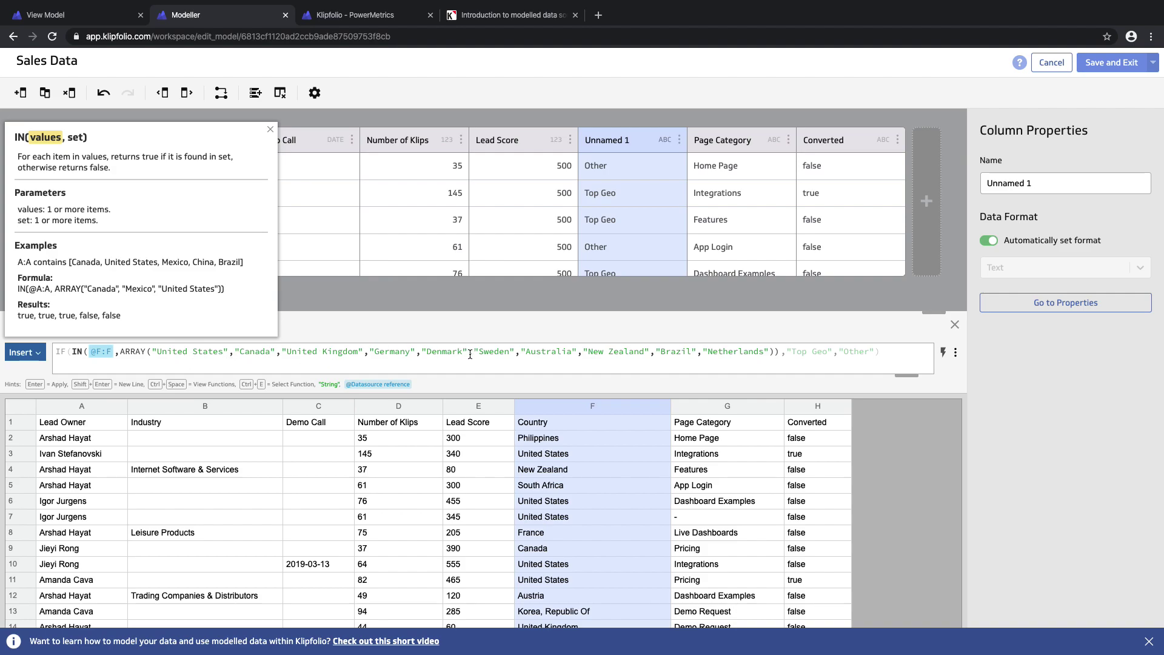
pyautogui.click(817, 355)
pyautogui.moveTo(833, 355); pyautogui.dragTo(789, 353)
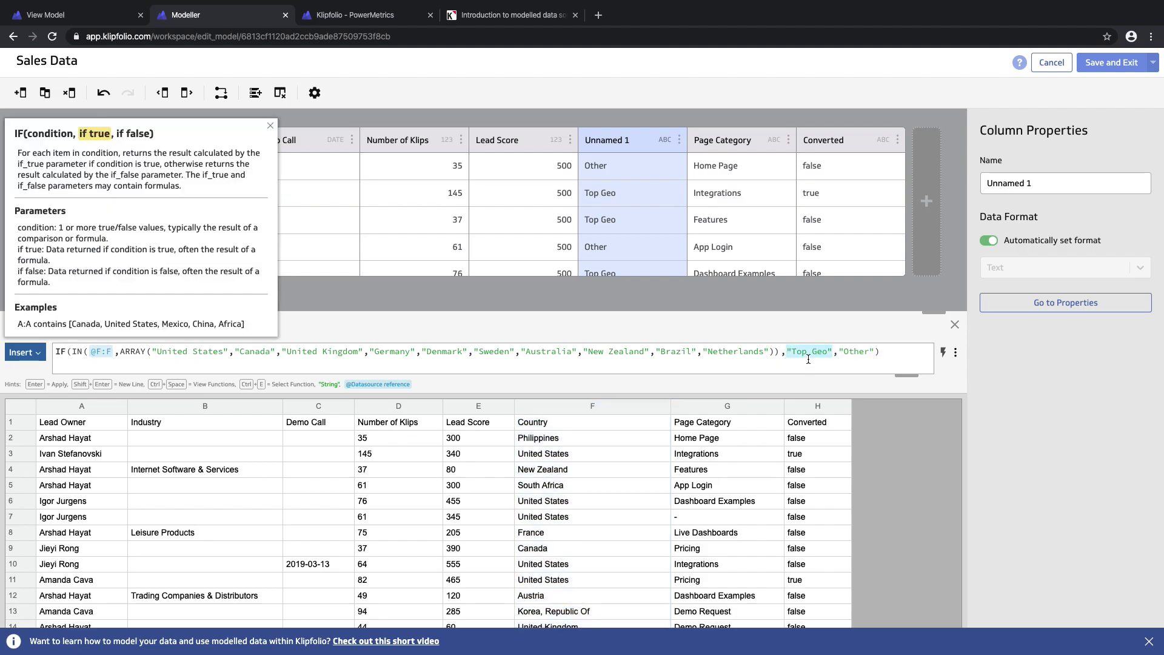
pyautogui.moveTo(839, 352); pyautogui.dragTo(873, 352)
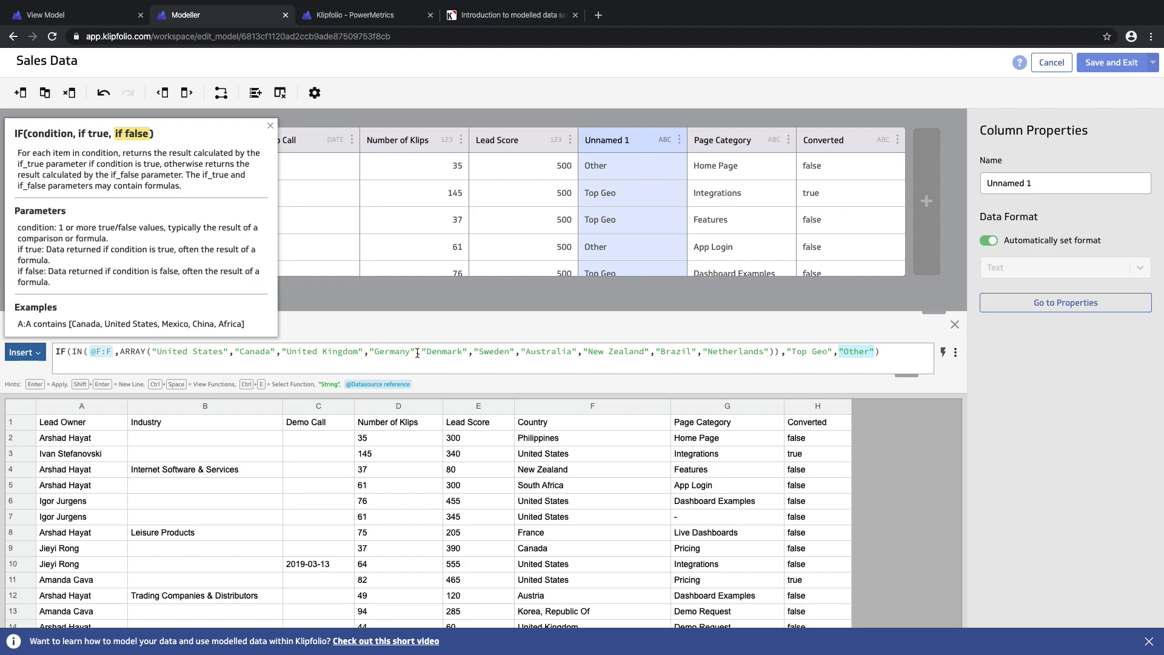
# Rename the unnamed column with the "Top Geo" and "Other" values to Region.
pyautogui.click(610, 140)
pyautogui.tripleClick(609, 140)
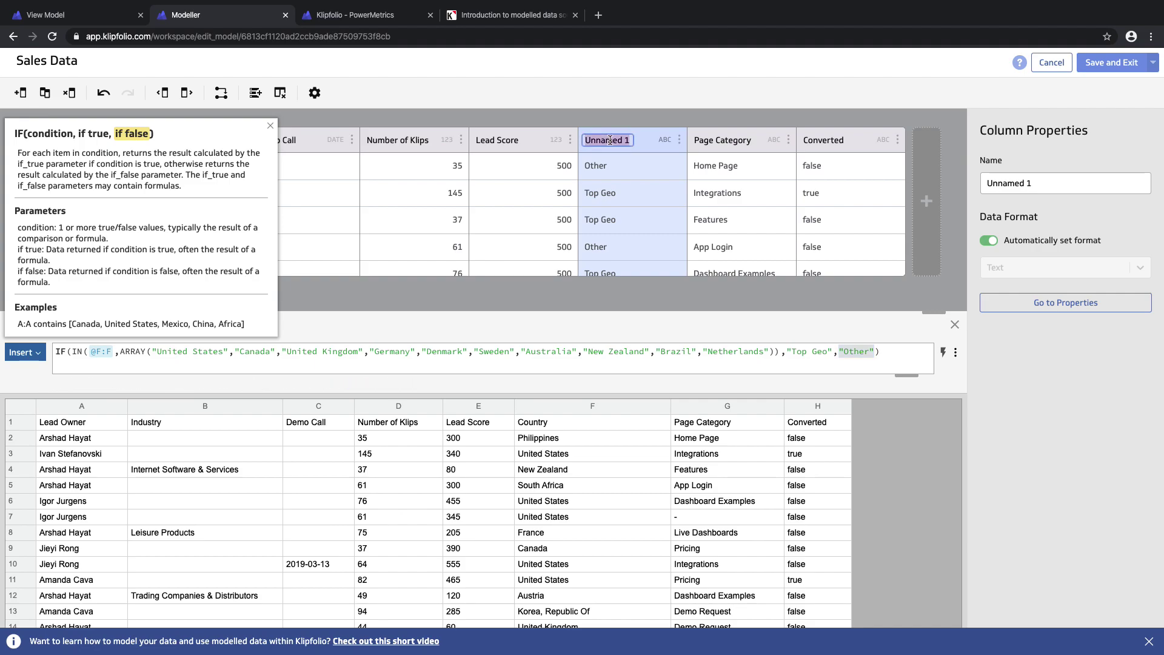
pyautogui.write('Region')
pyautogui.press('Return')
pyautogui.click(613, 120)
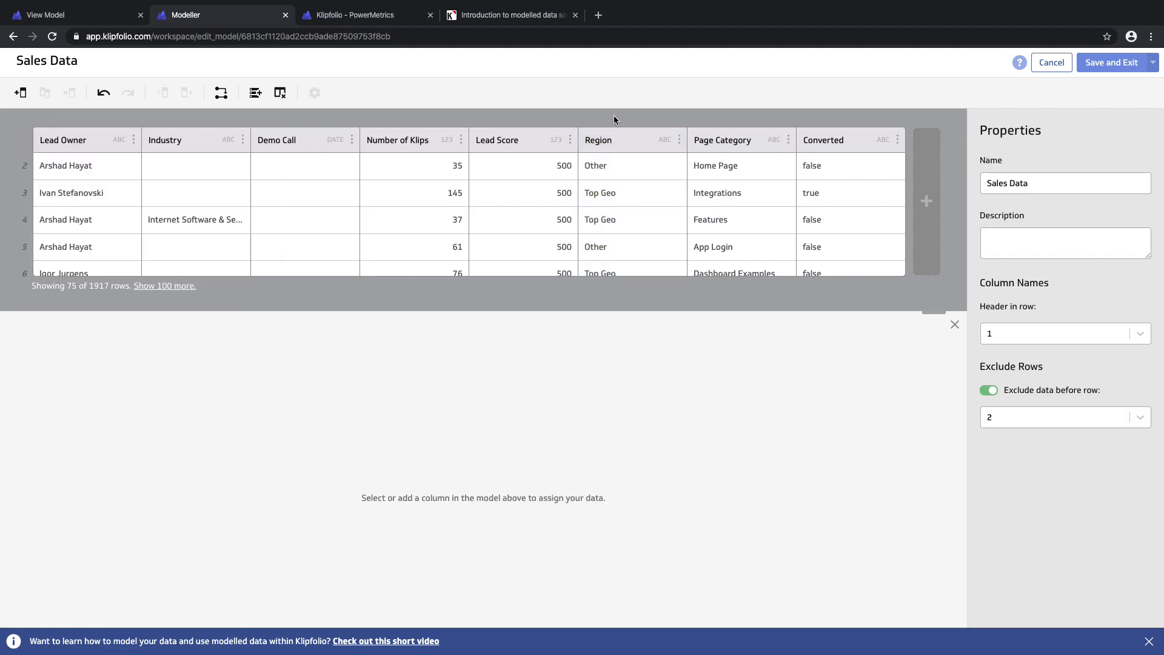
# Review the Region column's formula, and save and exit the Sales Data model.
pyautogui.click(645, 139)
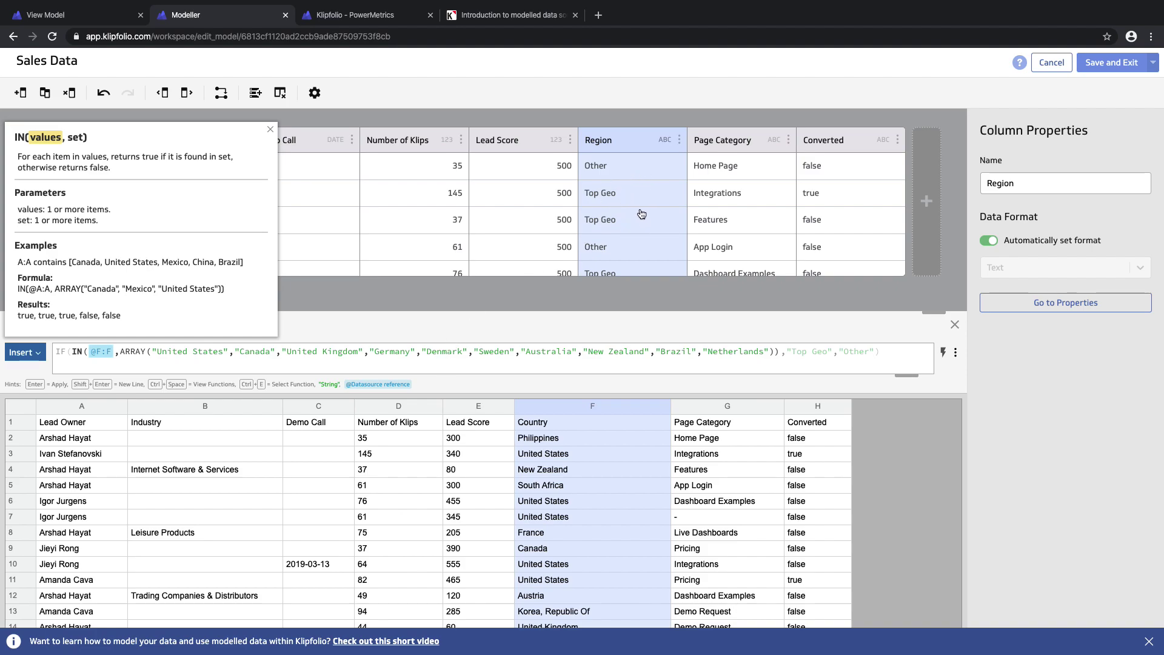
pyautogui.click(659, 113)
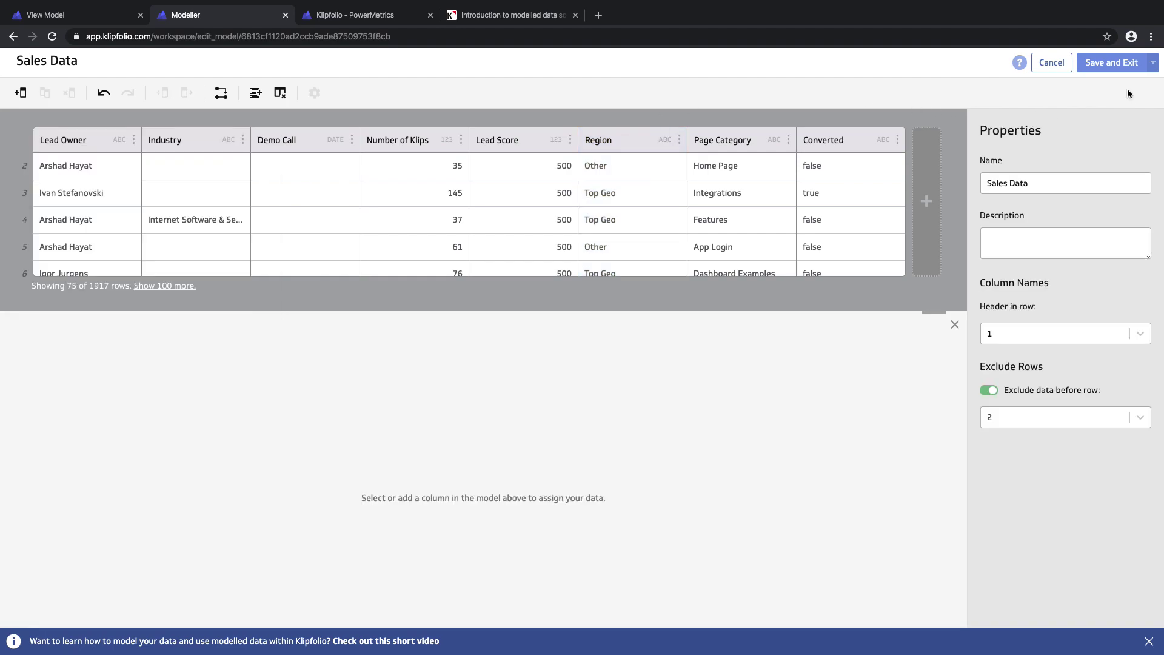
pyautogui.click(1111, 62)
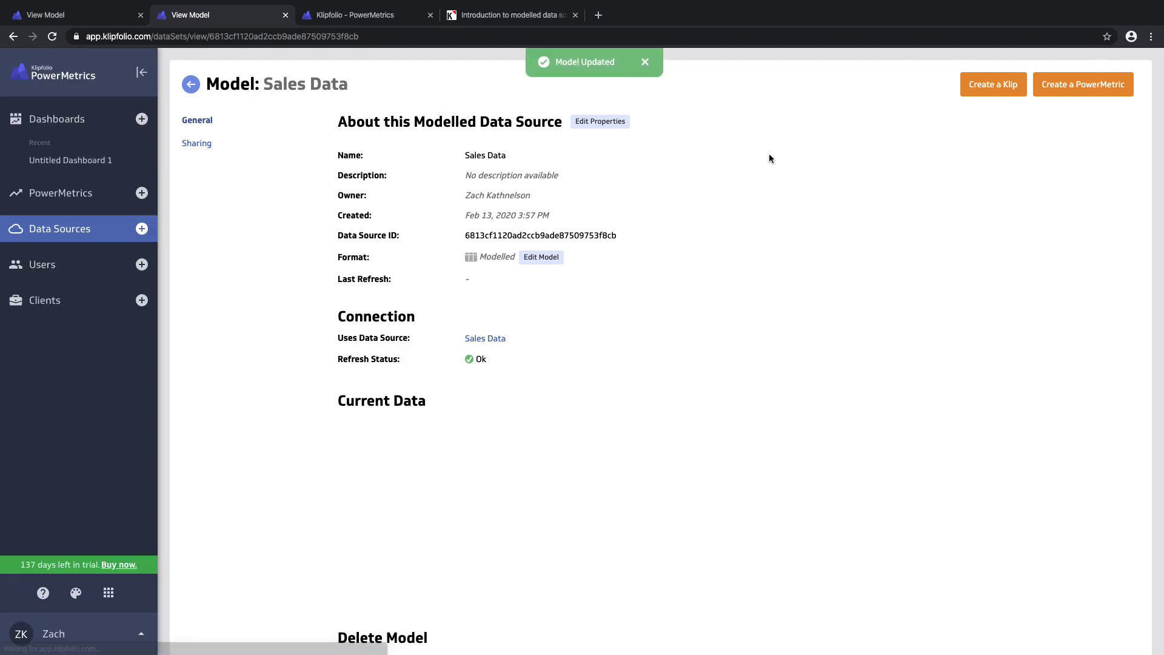
# Start a custom PowerMetric from the Sales Data model with Number of Klips, aggregated by Sum, as the metric value.
pyautogui.click(1094, 89)
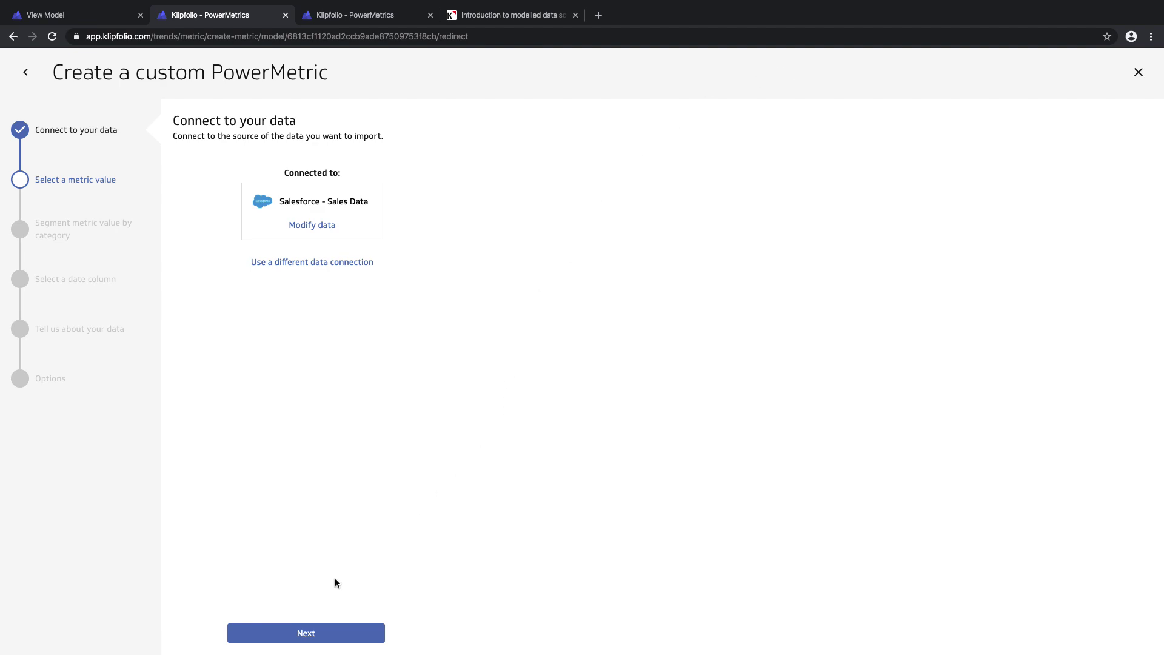
pyautogui.click(323, 633)
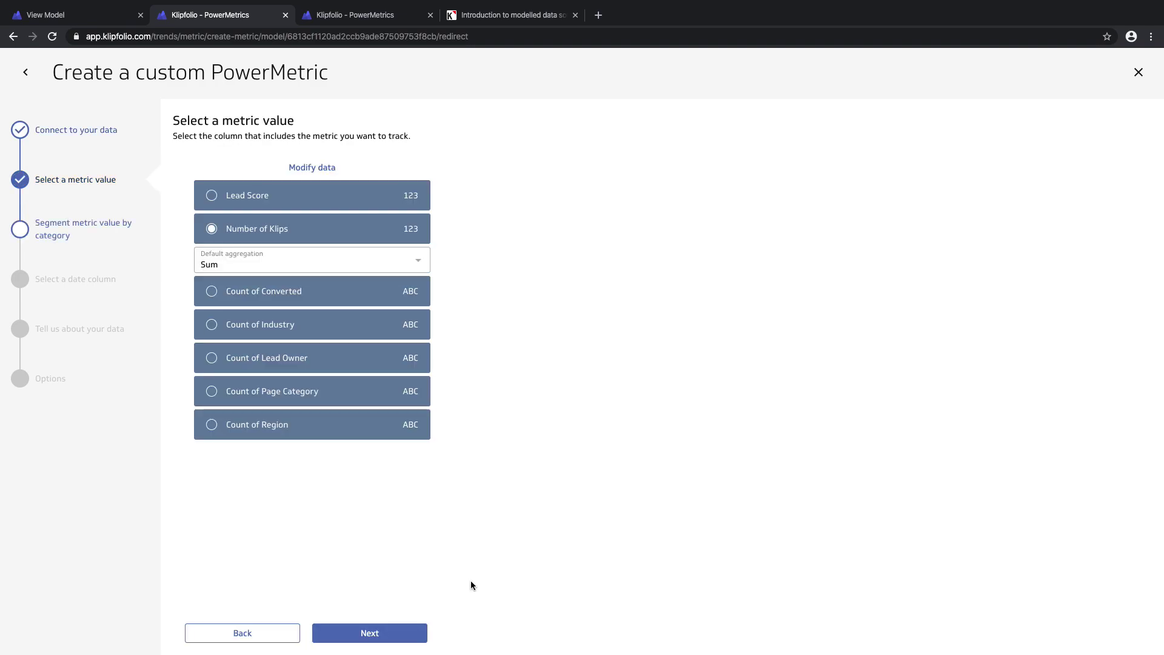
pyautogui.click(370, 632)
# Segment the PowerMetric by Lead Owner, Lead Score, Region and Page Category.
pyautogui.click(336, 380)
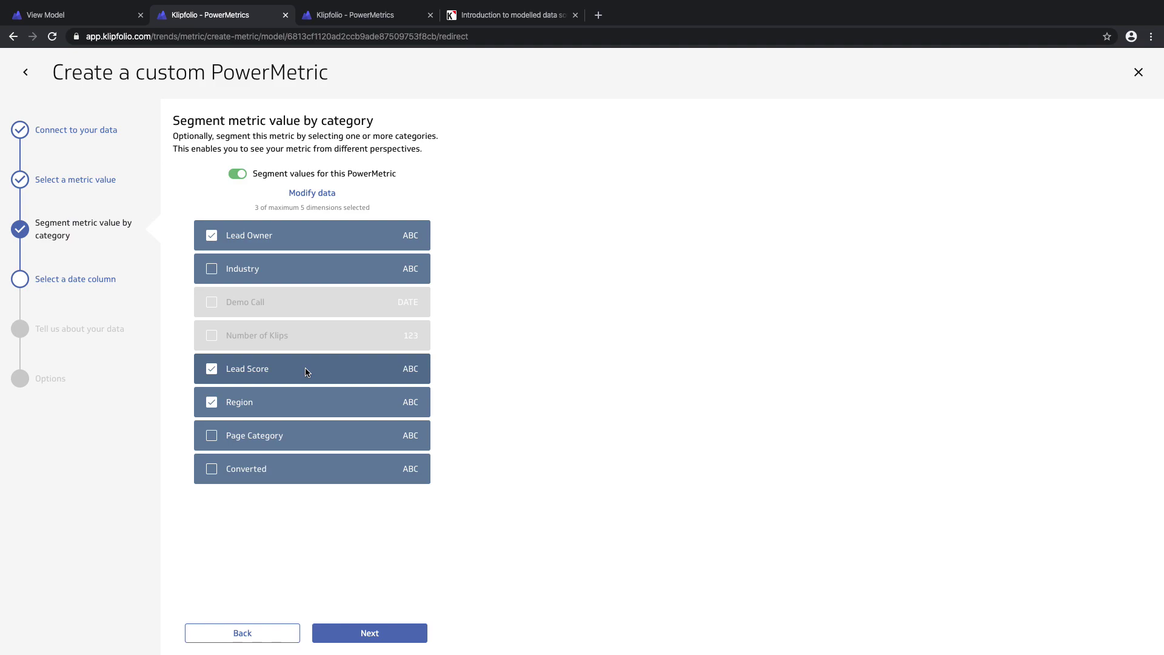
pyautogui.click(322, 435)
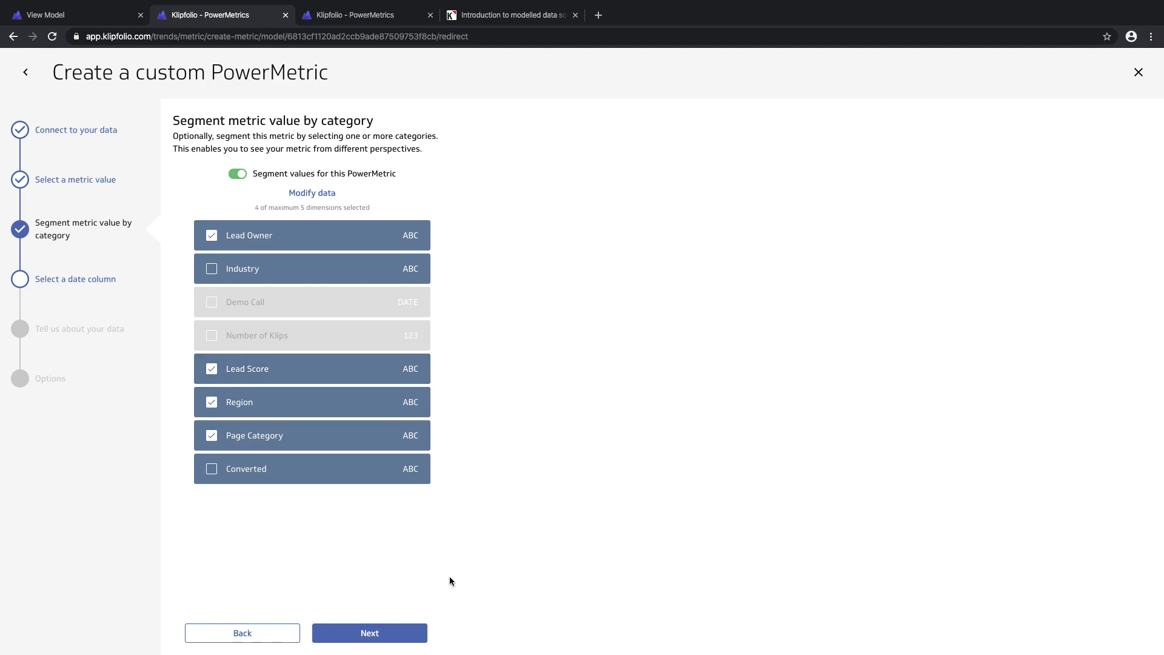
pyautogui.click(373, 633)
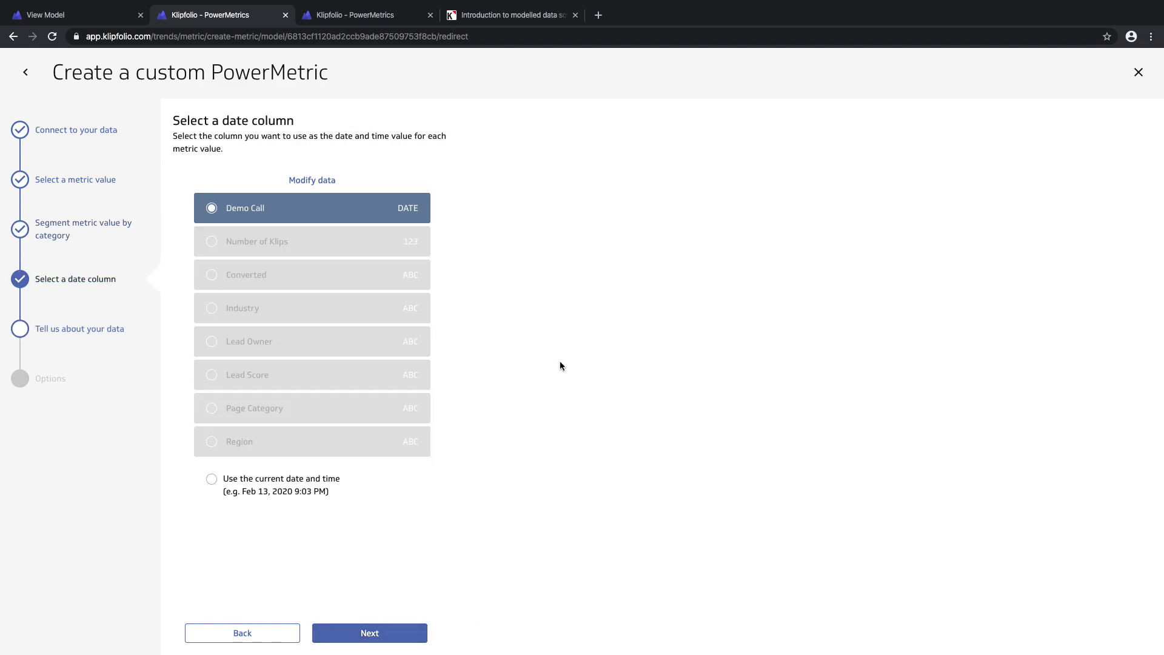
# Use Demo Call as the PowerMetric's date column and Transactional values as its data type.
pyautogui.click(370, 632)
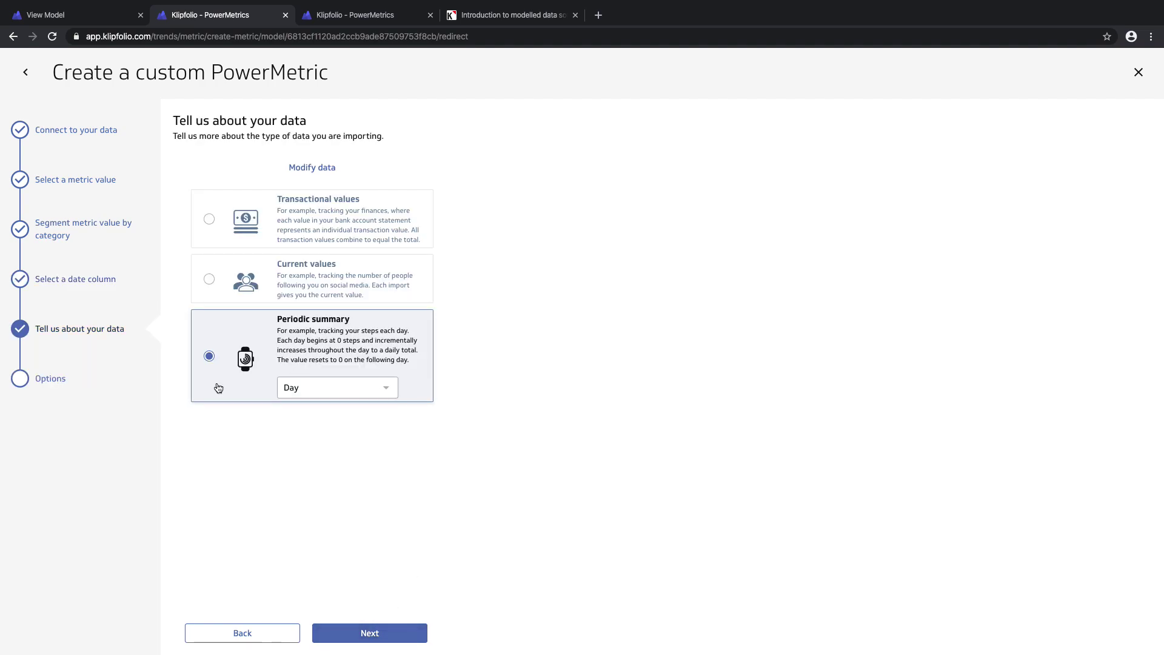
pyautogui.click(282, 208)
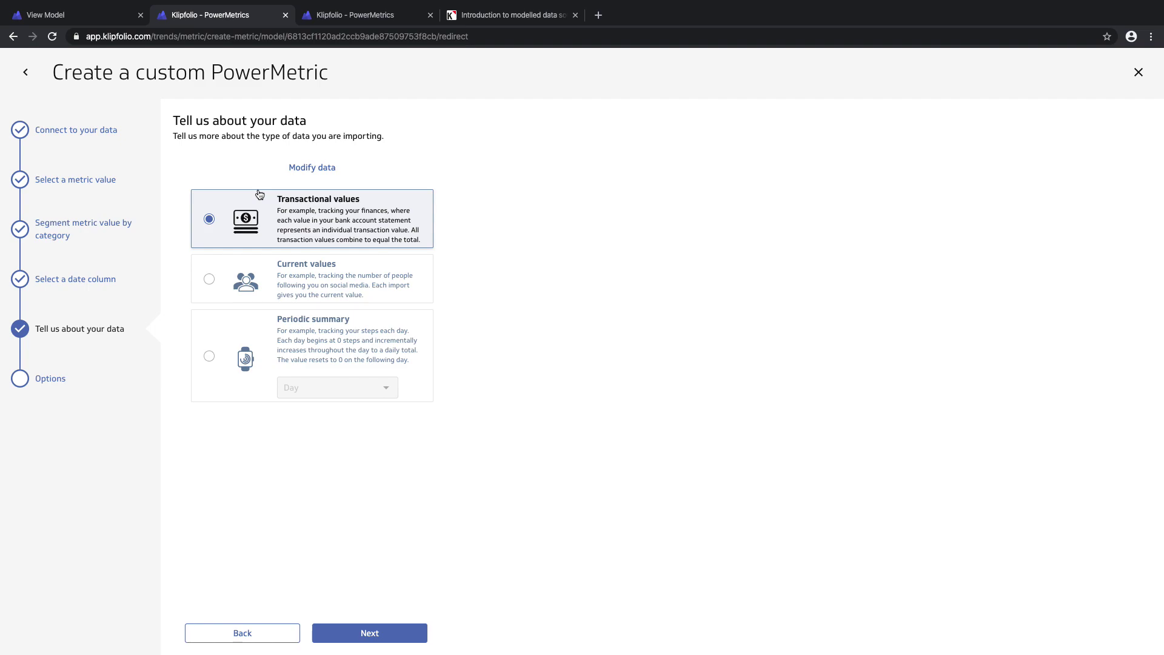
pyautogui.click(360, 640)
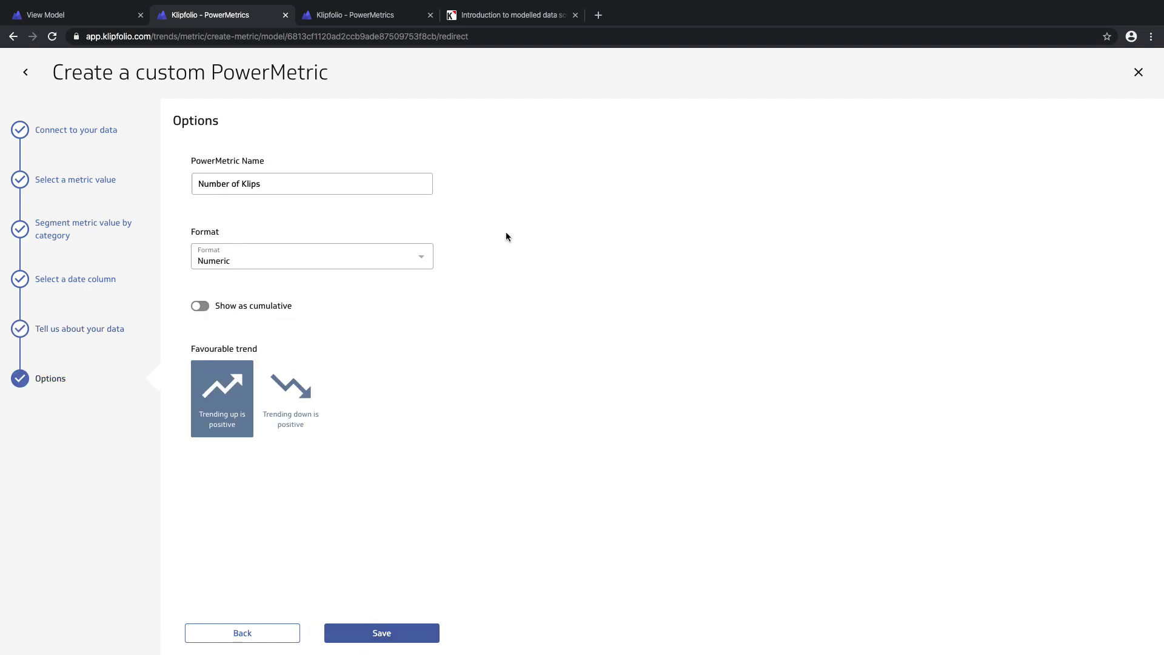
# Name the PowerMetric Number of Klips 2.0, save it, and open the saved metric.
pyautogui.click(279, 187)
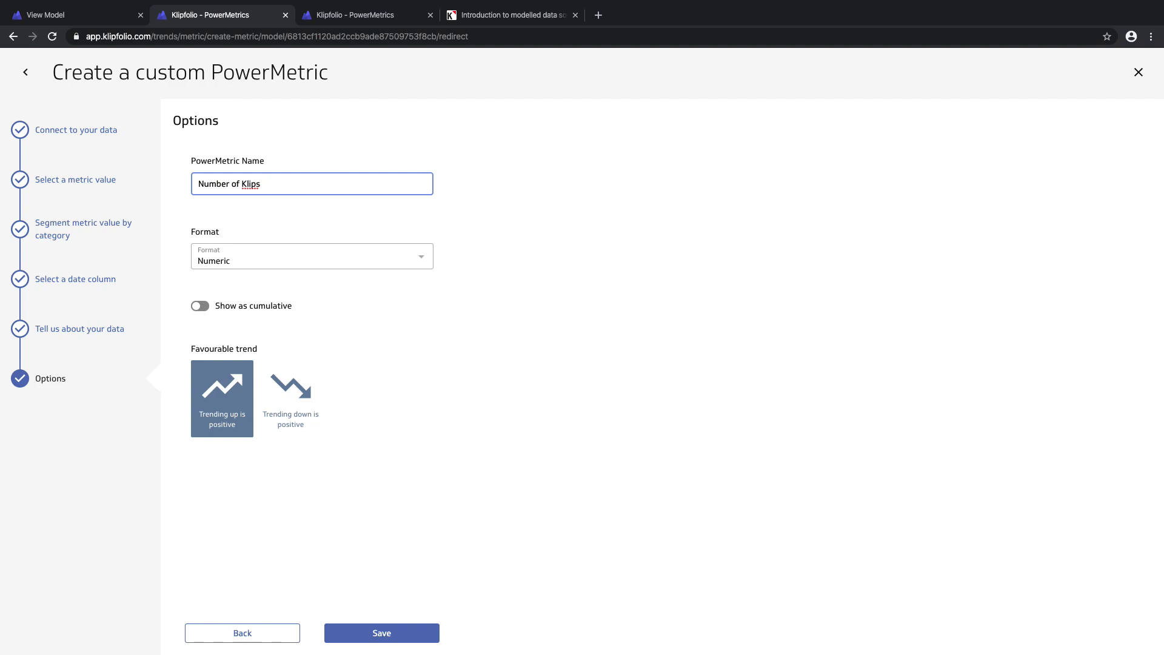
pyautogui.write('2.0')
pyautogui.click(388, 636)
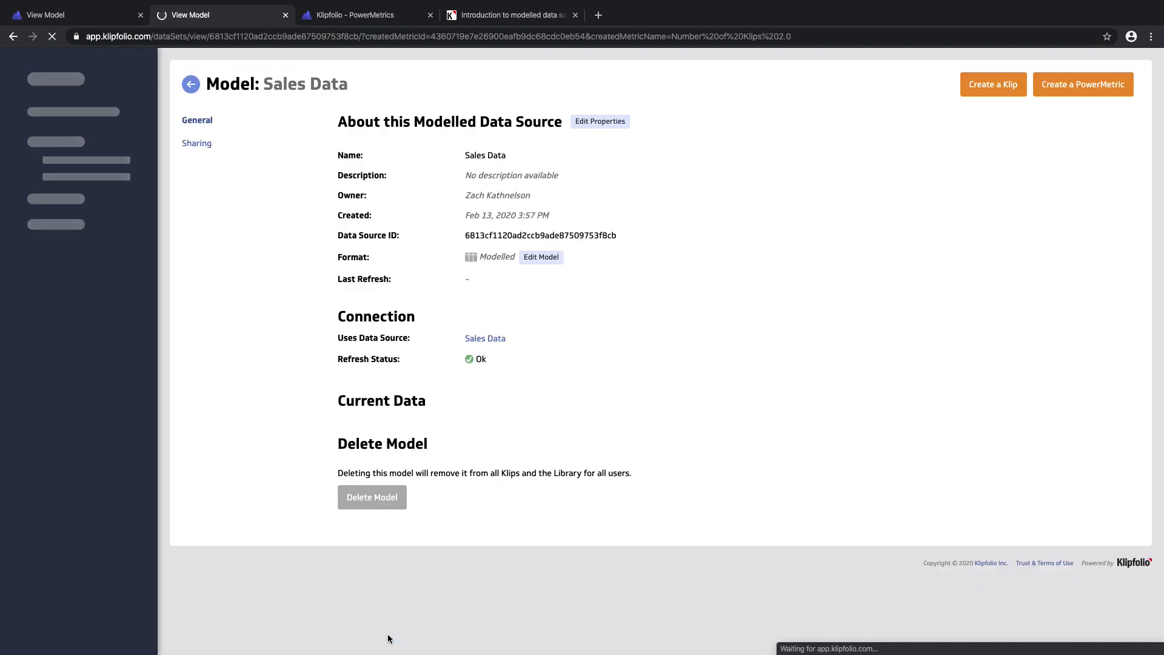
pyautogui.click(718, 64)
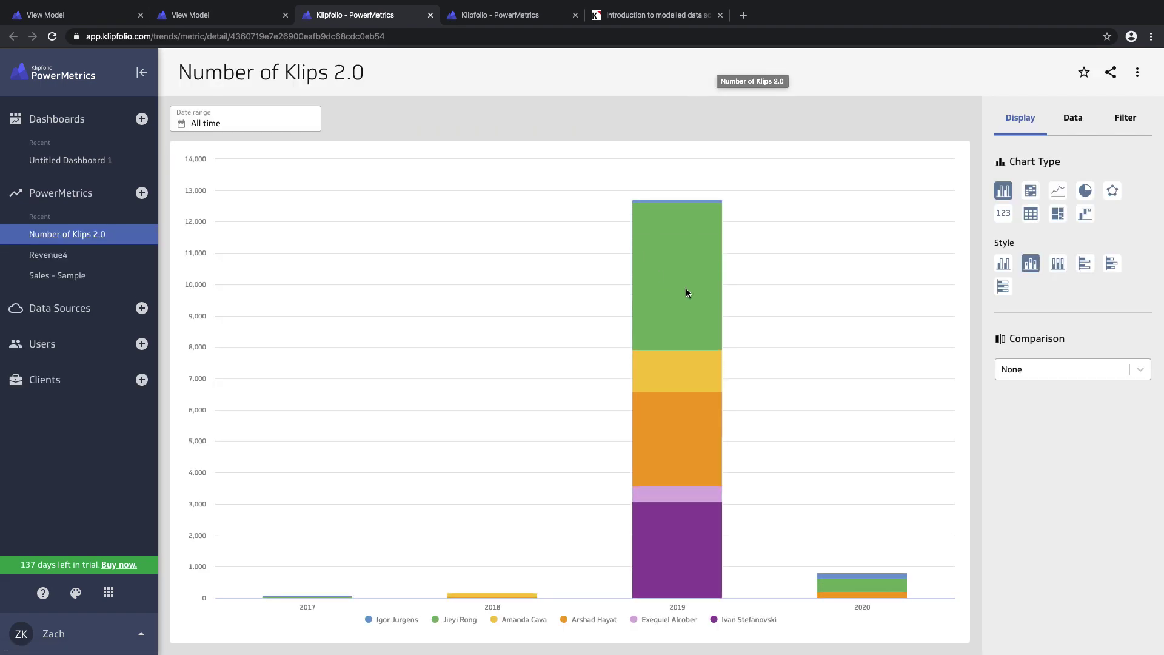
# Display Number of Klips 2.0 as a line chart segmented by Region.
pyautogui.click(1059, 193)
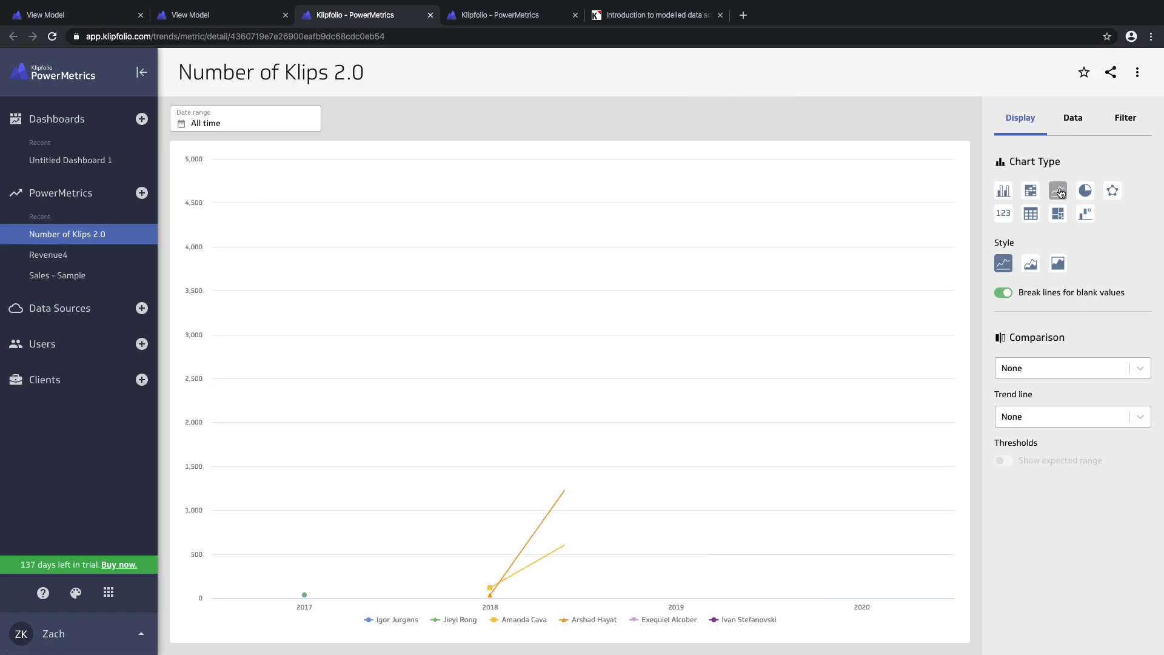
pyautogui.click(1076, 118)
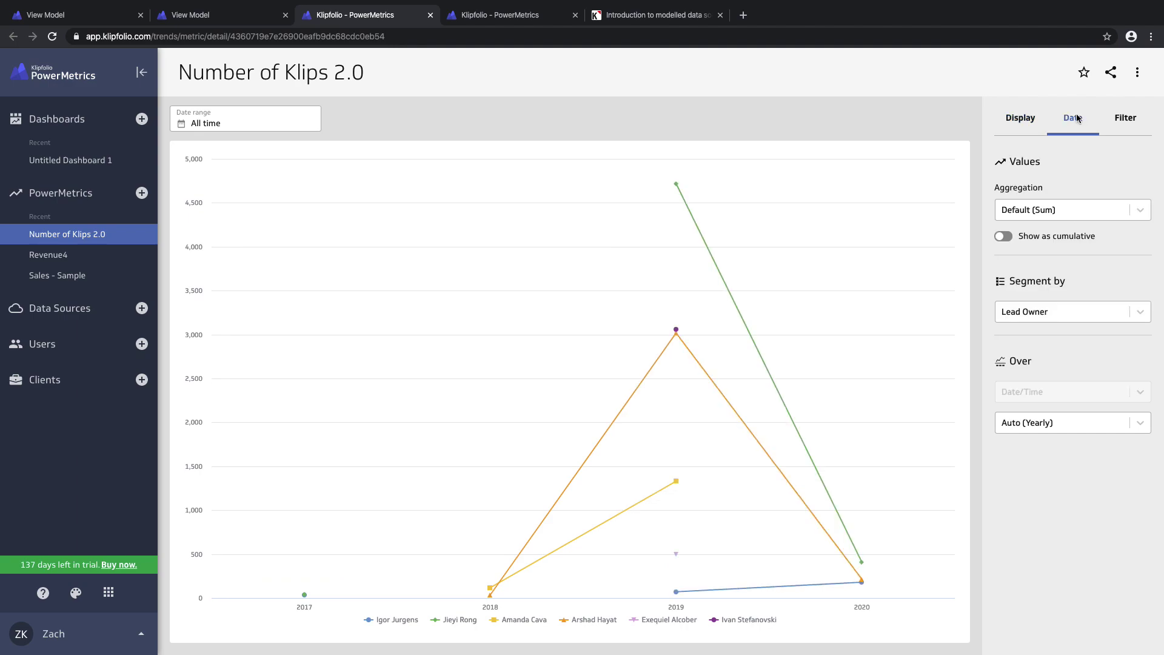
pyautogui.click(1037, 313)
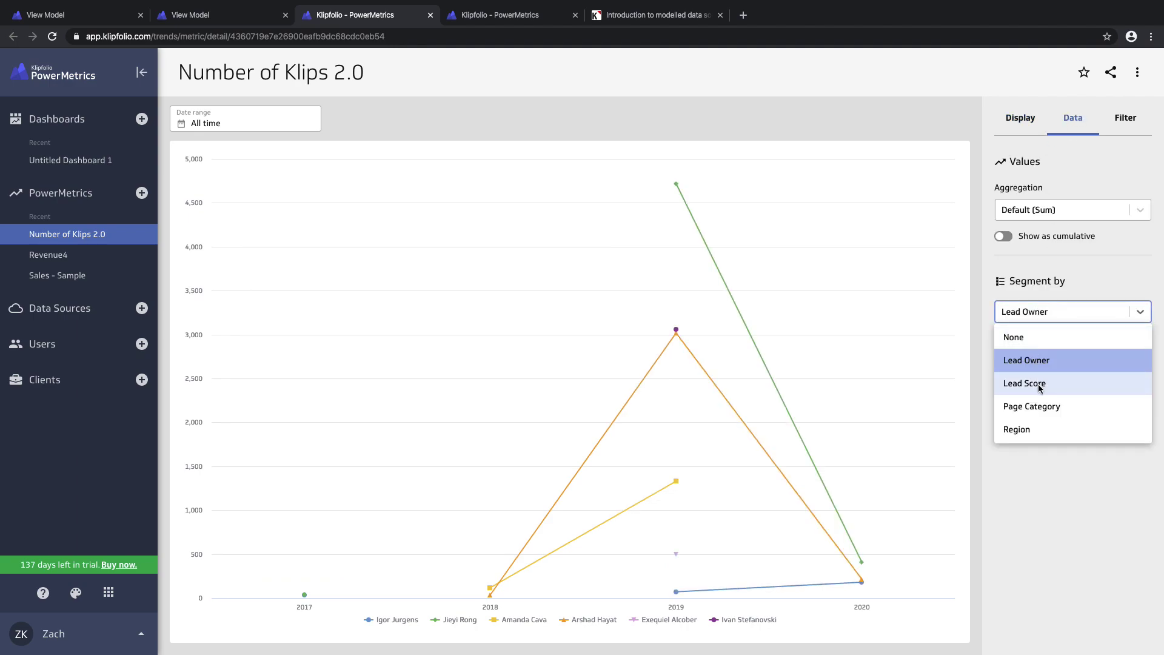
pyautogui.click(1036, 429)
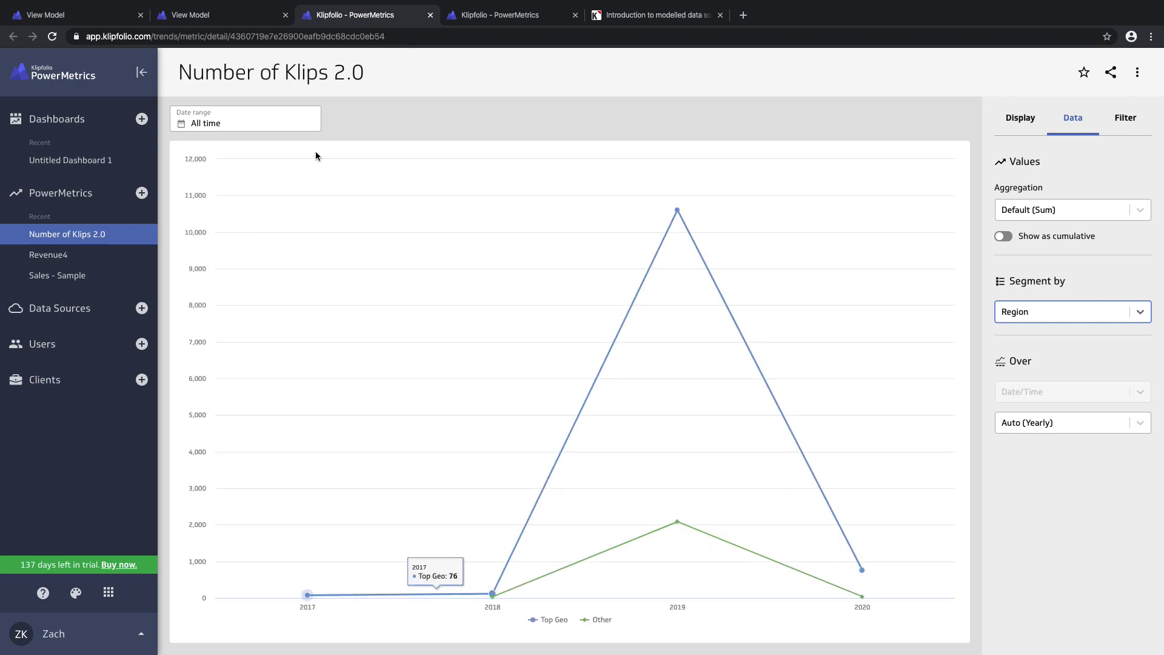
# Limit the metric's date range to the last 6 months and set its segmentation to None.
pyautogui.click(258, 121)
pyautogui.click(231, 410)
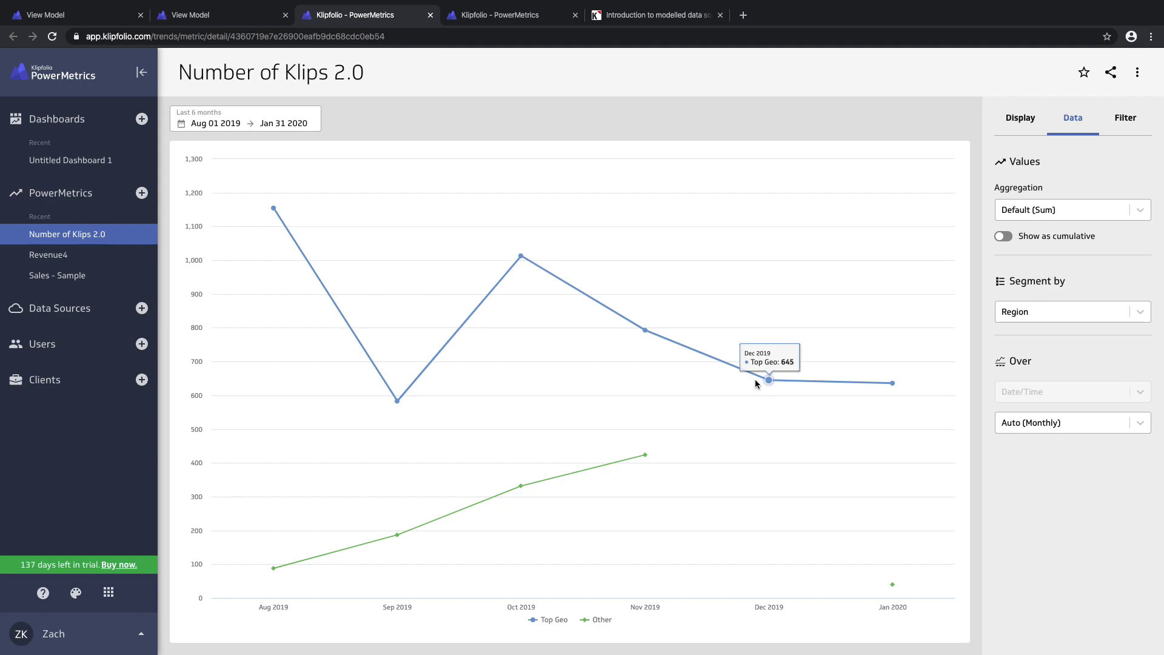
pyautogui.click(1030, 312)
pyautogui.click(1024, 339)
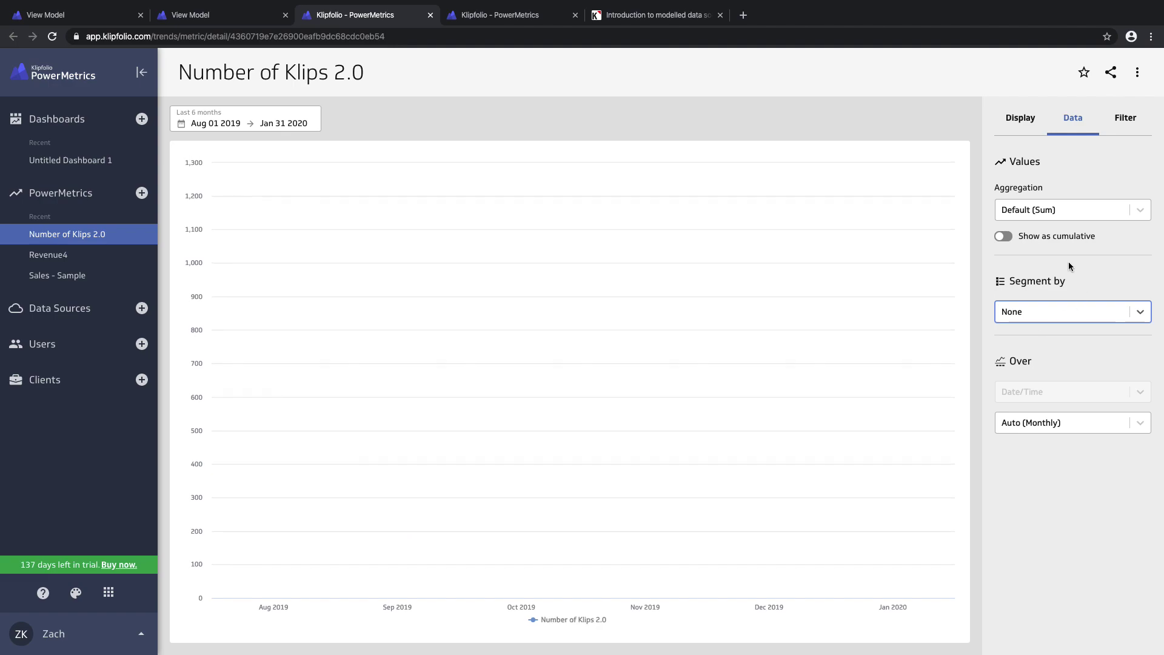
# Add a comparison against the previous period to the line chart.
pyautogui.click(1020, 120)
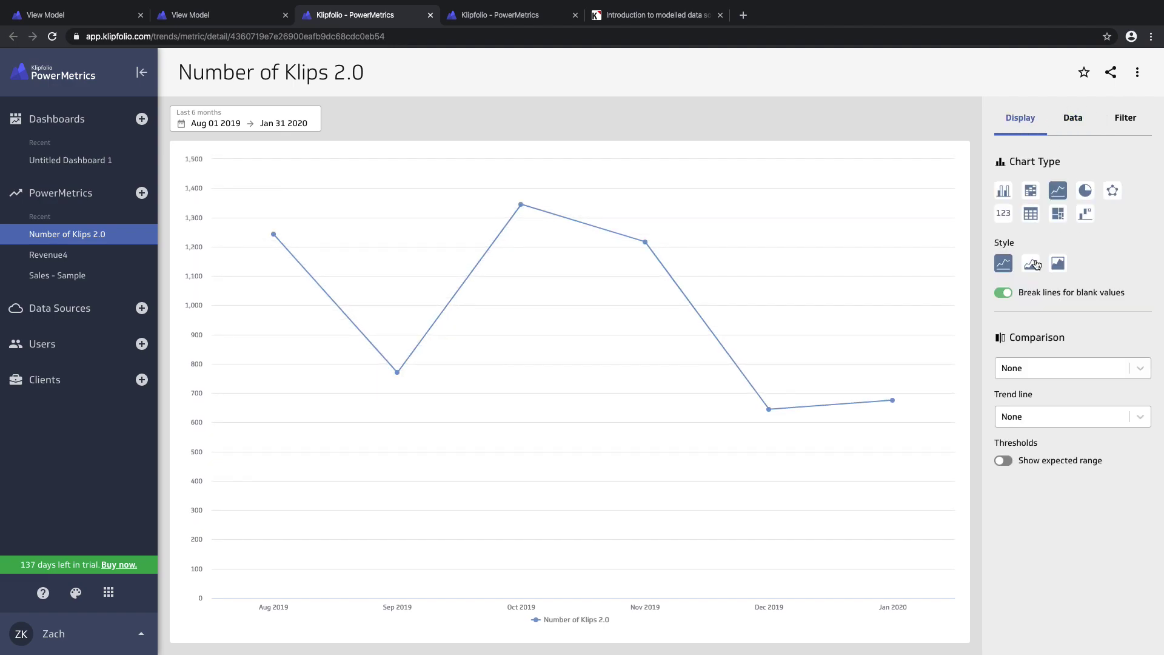
pyautogui.click(1030, 371)
pyautogui.click(1036, 417)
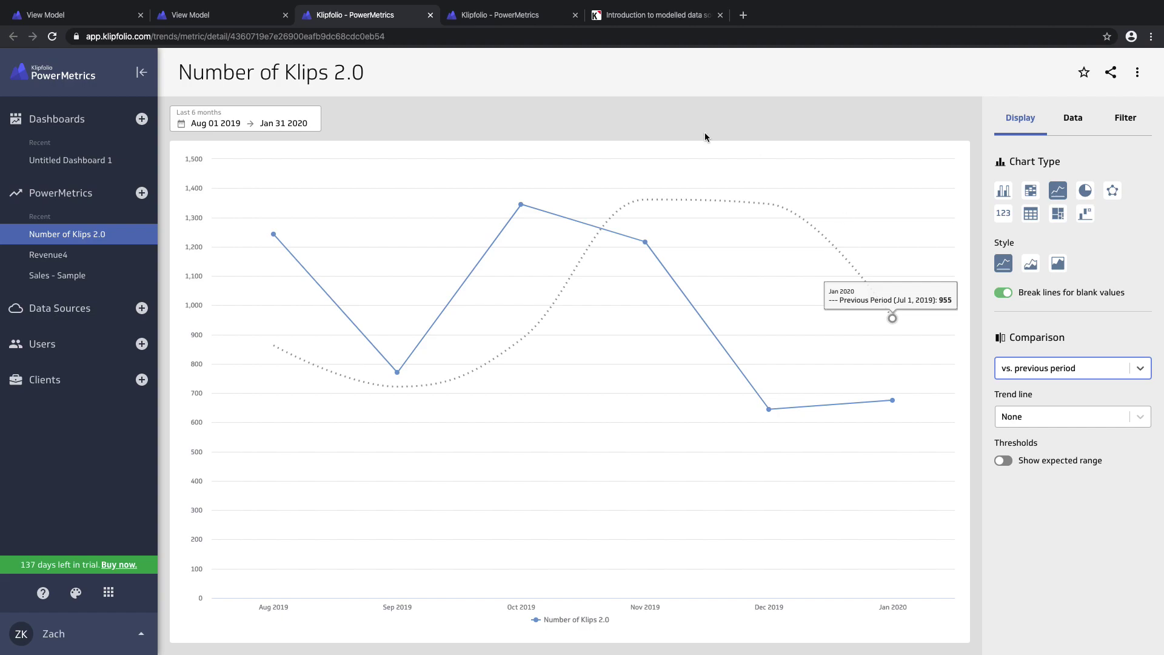
# Segment the metric by Lead Score and hide the [Blank] series from the chart.
pyautogui.click(1071, 122)
pyautogui.click(1050, 314)
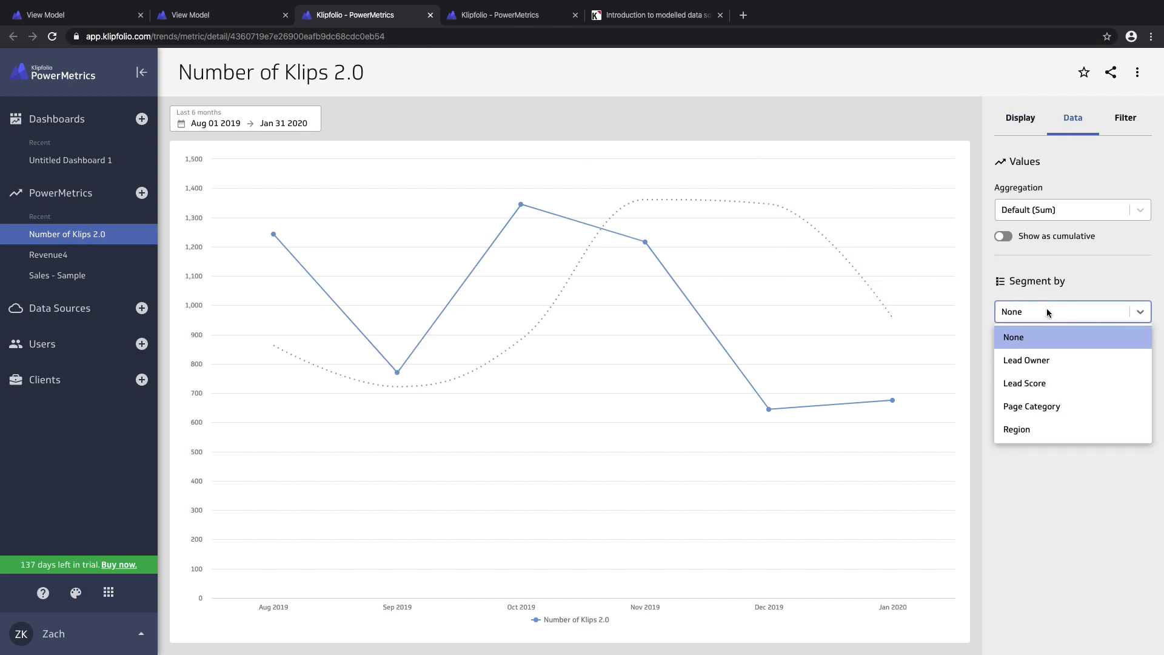
pyautogui.click(1032, 384)
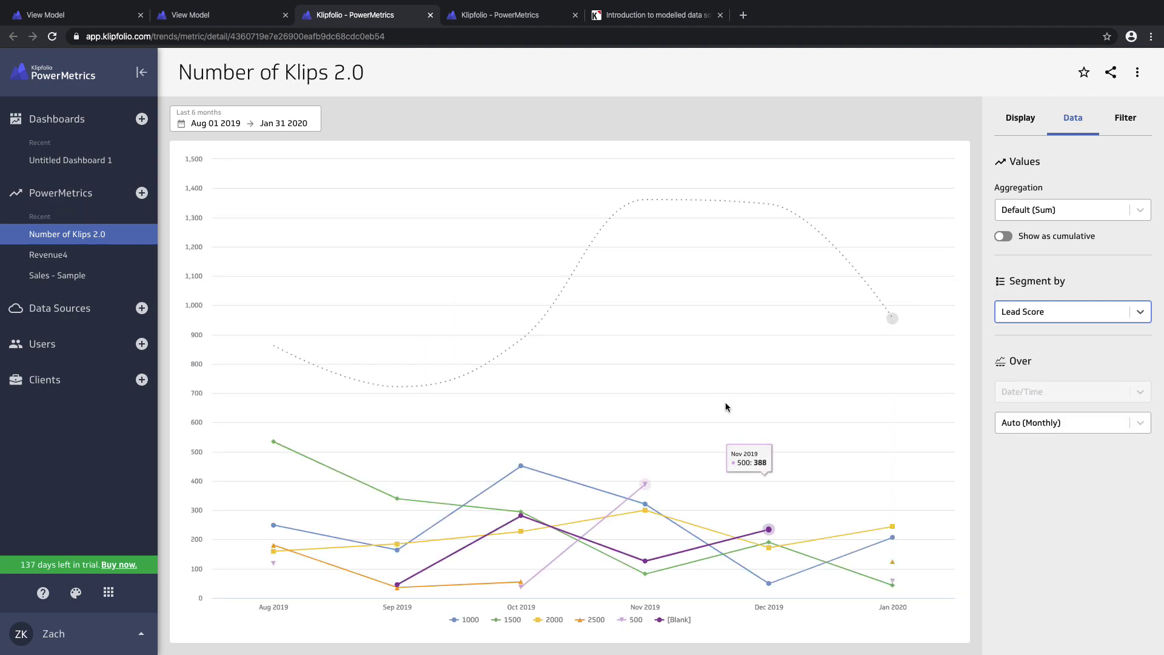
pyautogui.click(674, 622)
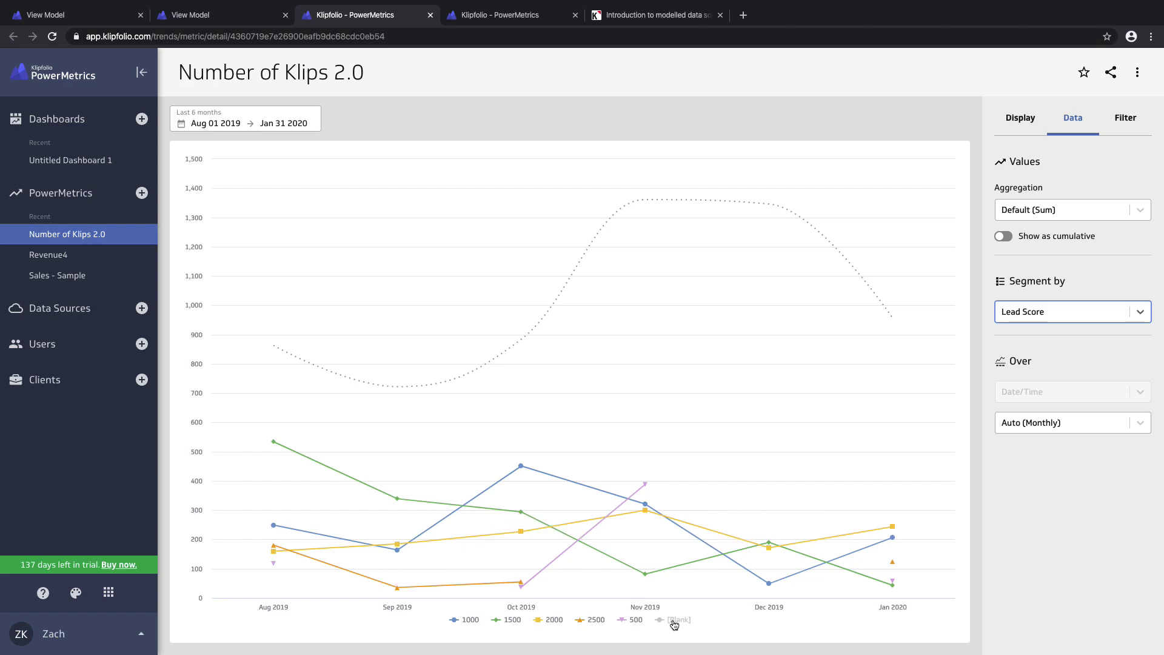